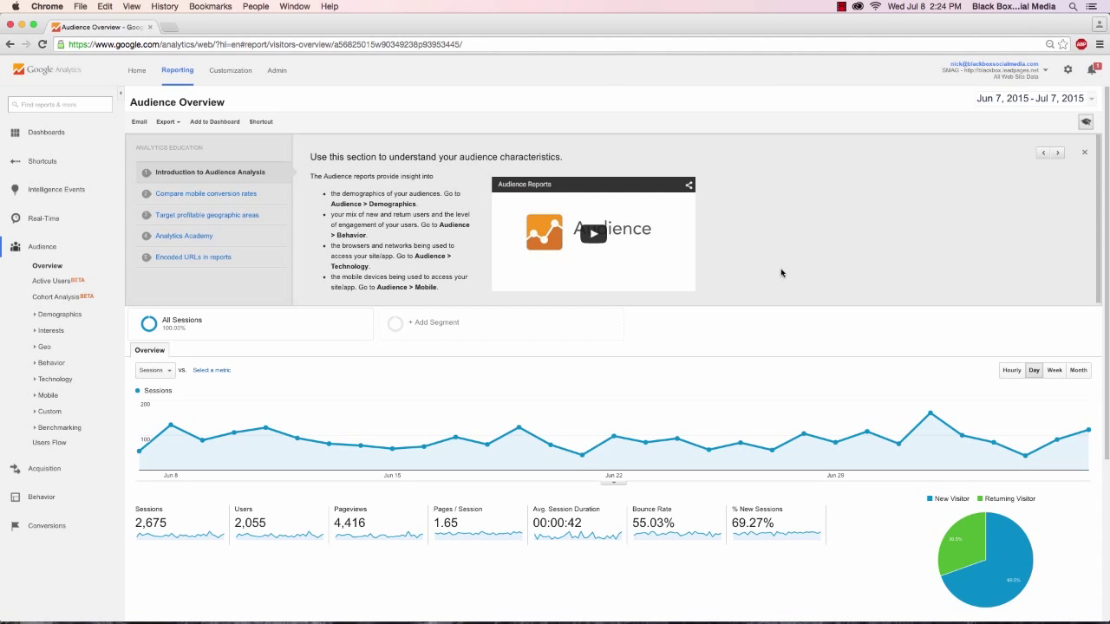
Look over the Audience Overview report and the account's administration options, and return to the report.
scroll(778, 270, down, 5)
scroll(434, 213, up, 5)
click(280, 74)
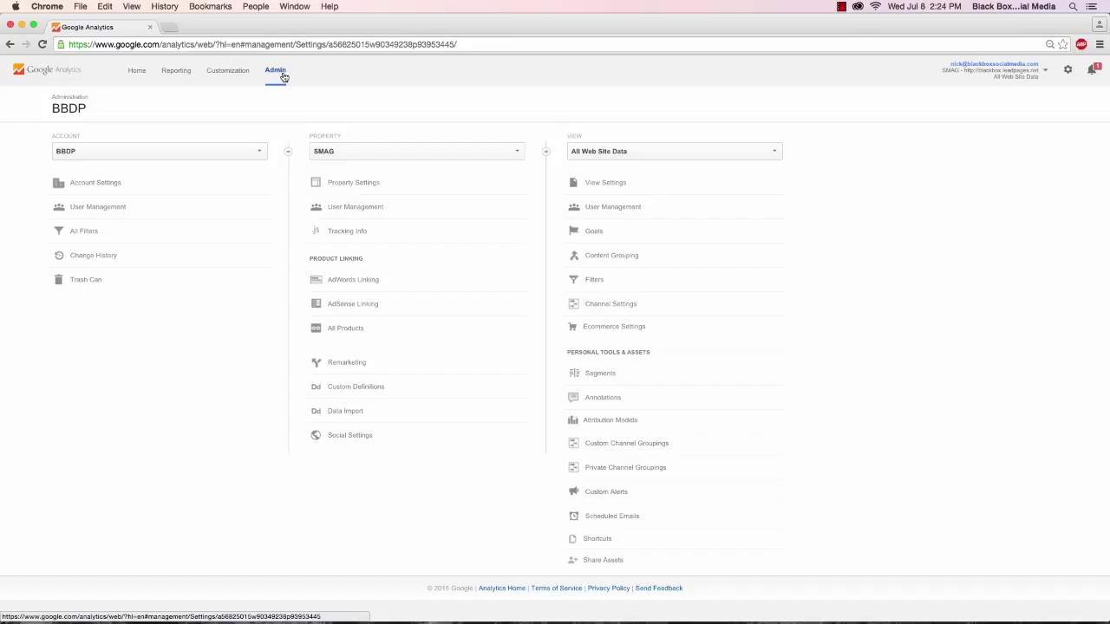
click(163, 80)
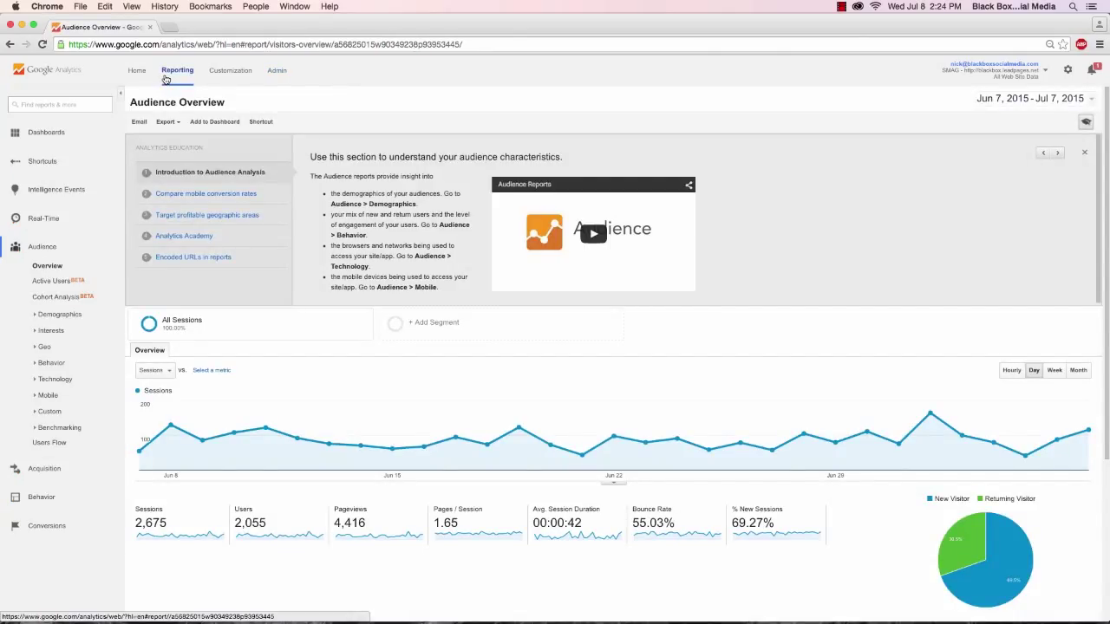
Examine the Black Box Digital Products link group in the SMAG property's AdWords Linking settings, and return to the administration overview.
click(287, 81)
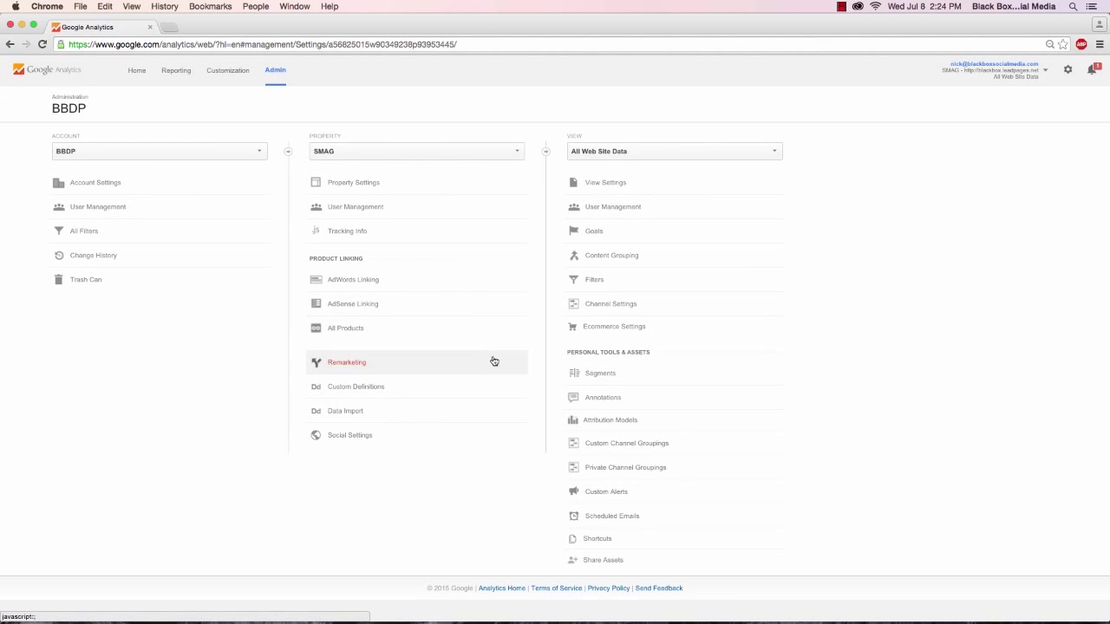
click(431, 286)
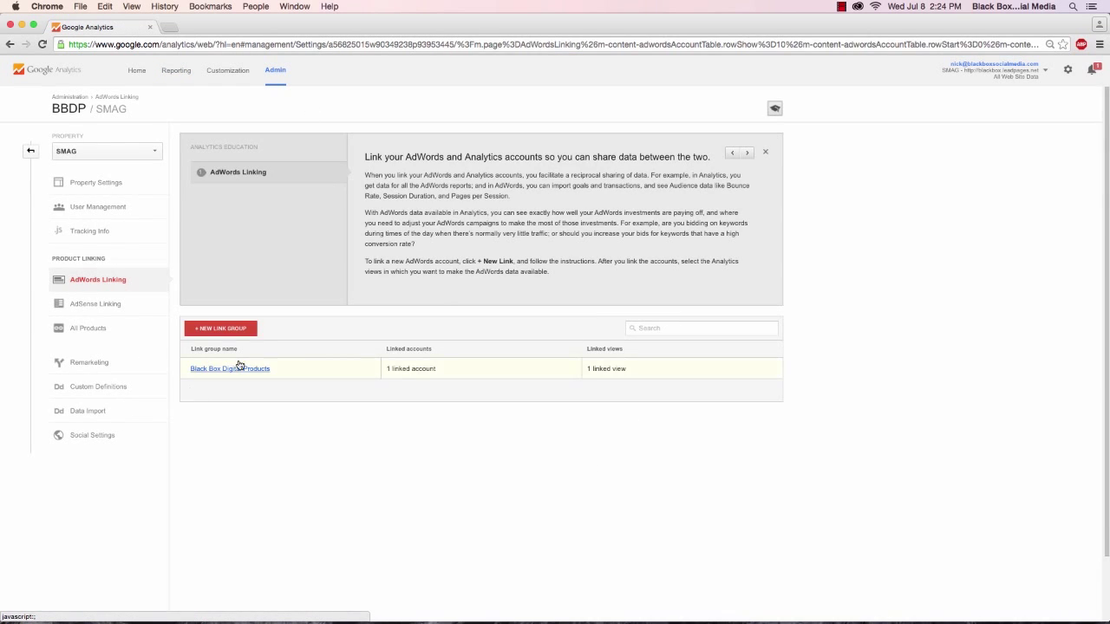
click(230, 370)
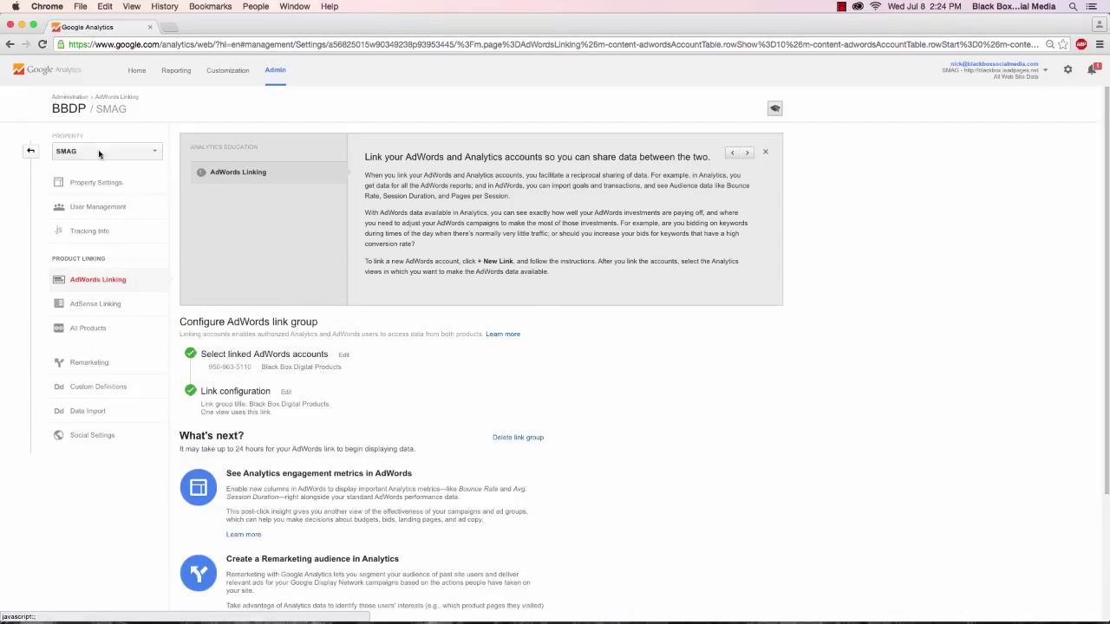
click(32, 152)
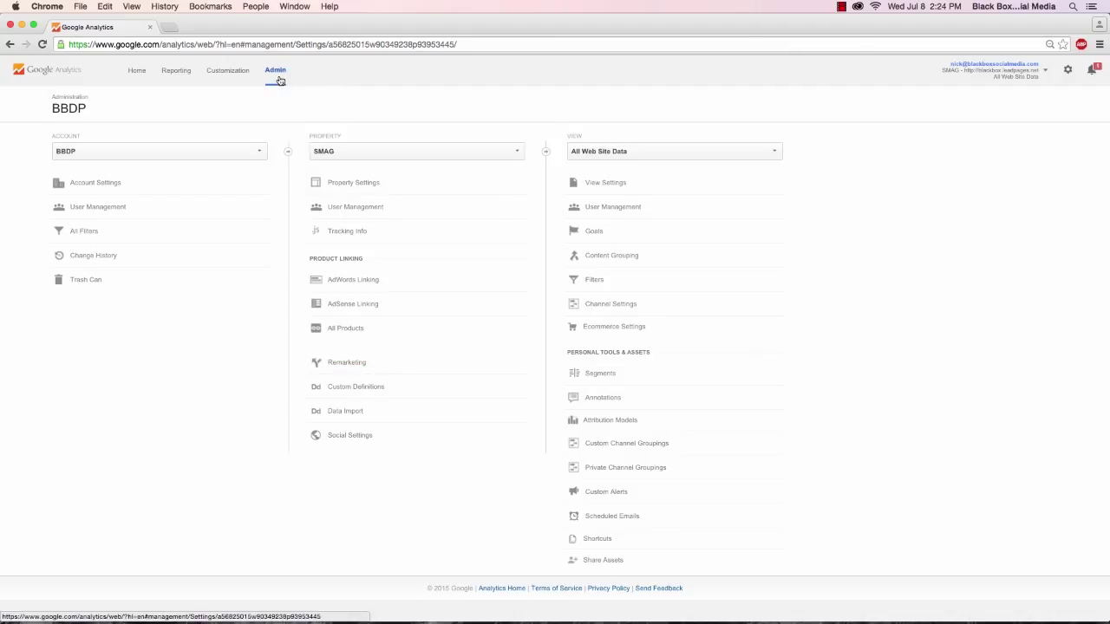
Start a new remarketing audience for the SMAG property with the linked Black Box Digital Products account as its destination.
click(384, 359)
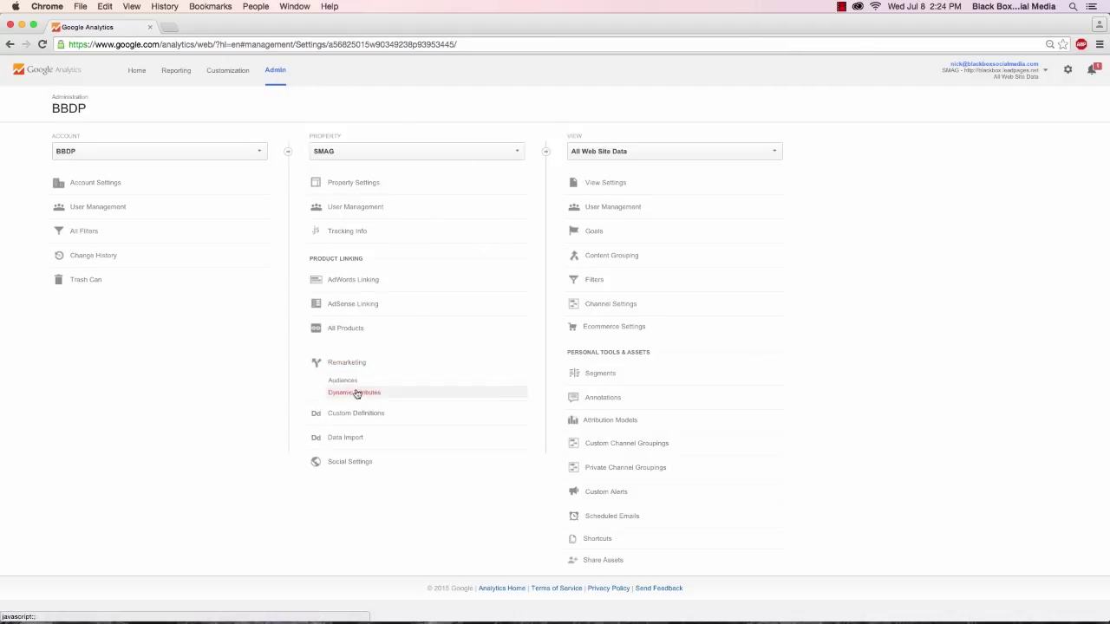
click(355, 382)
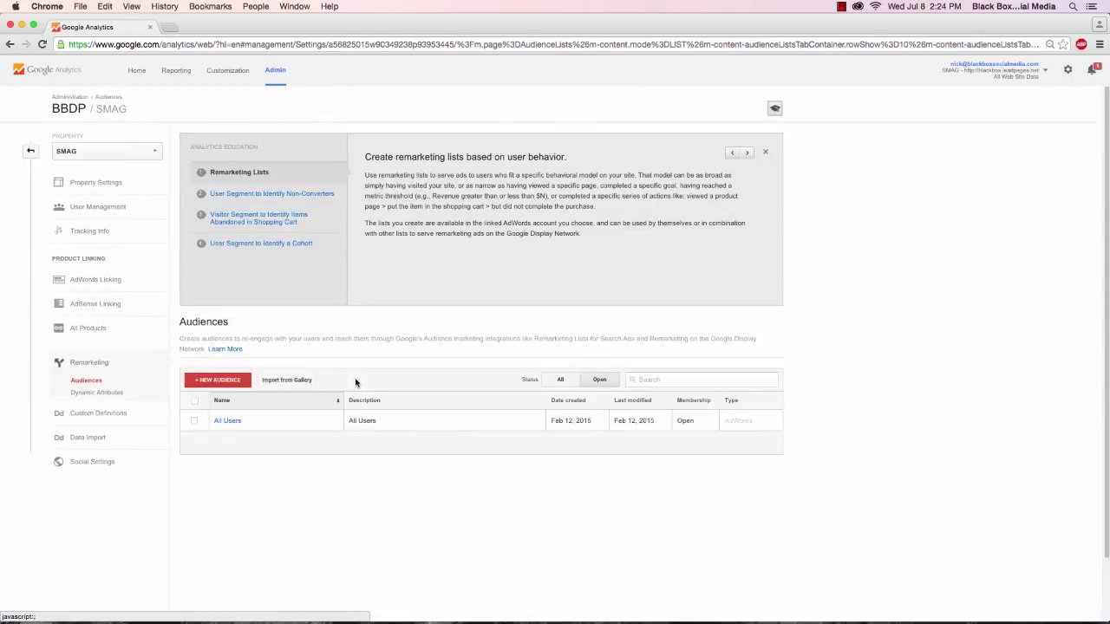
click(226, 380)
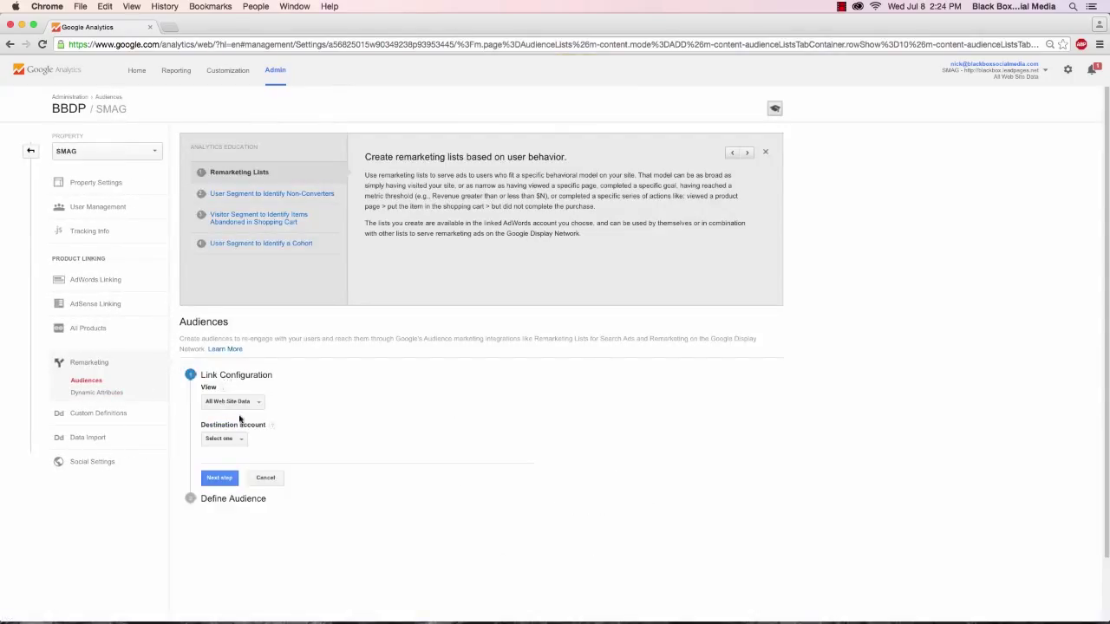
click(219, 442)
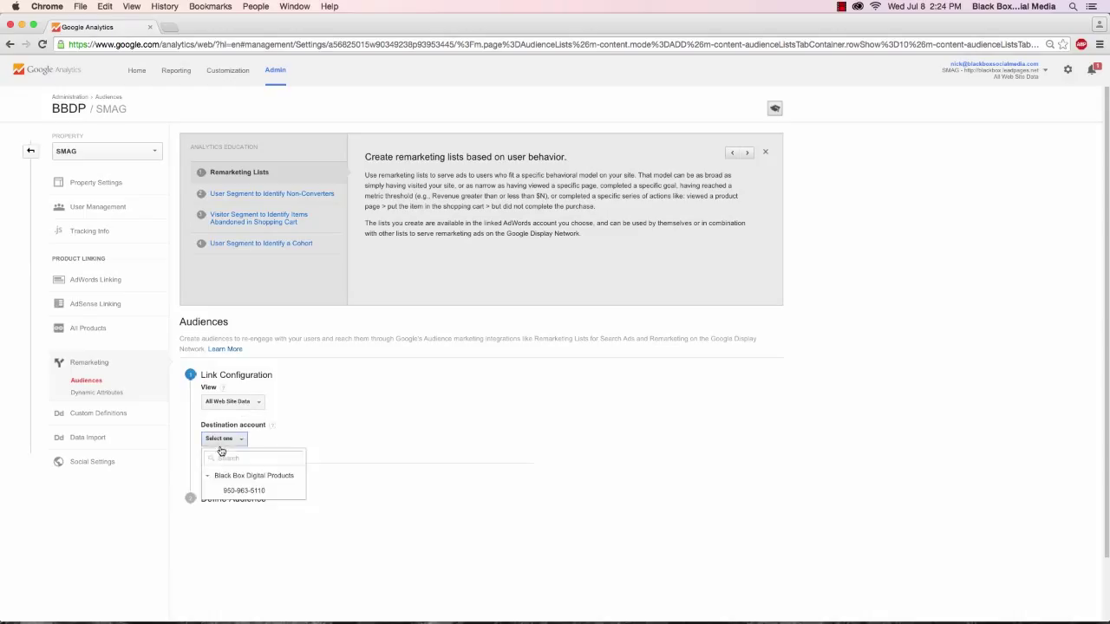
click(247, 491)
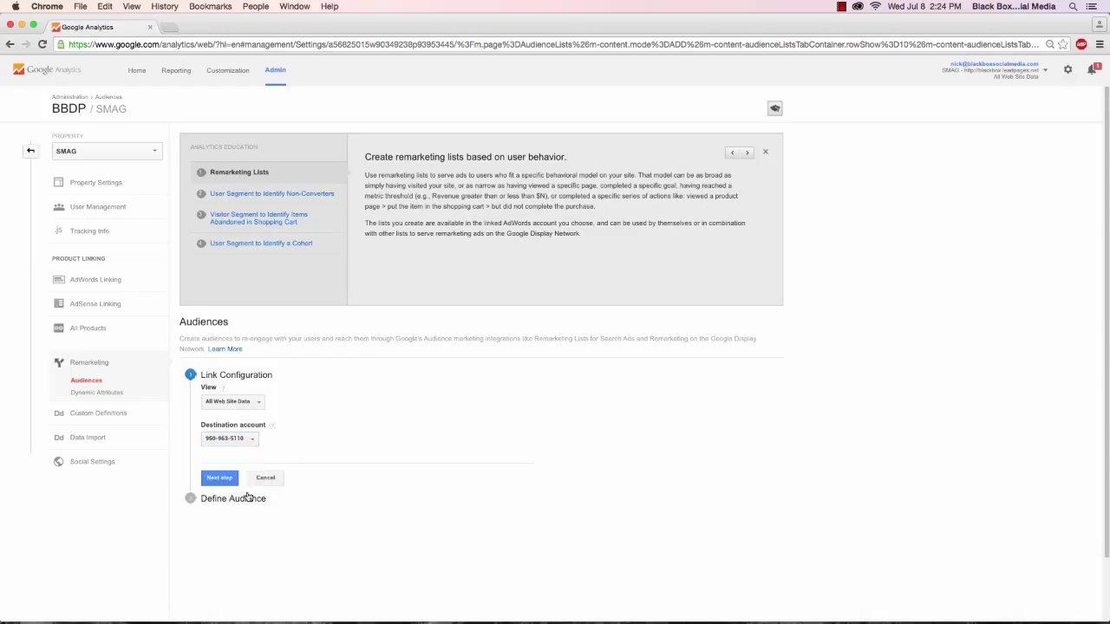
click(221, 478)
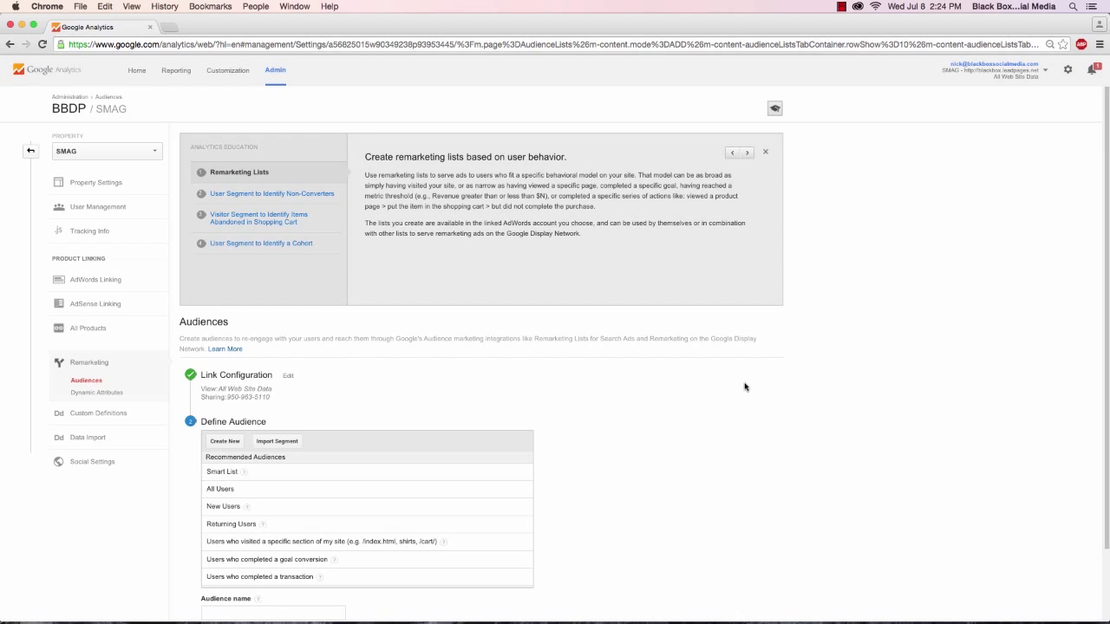
Create a custom audience definition limited to males aged 25-34, 35-44 and 45-54.
scroll(744, 384, down, 3)
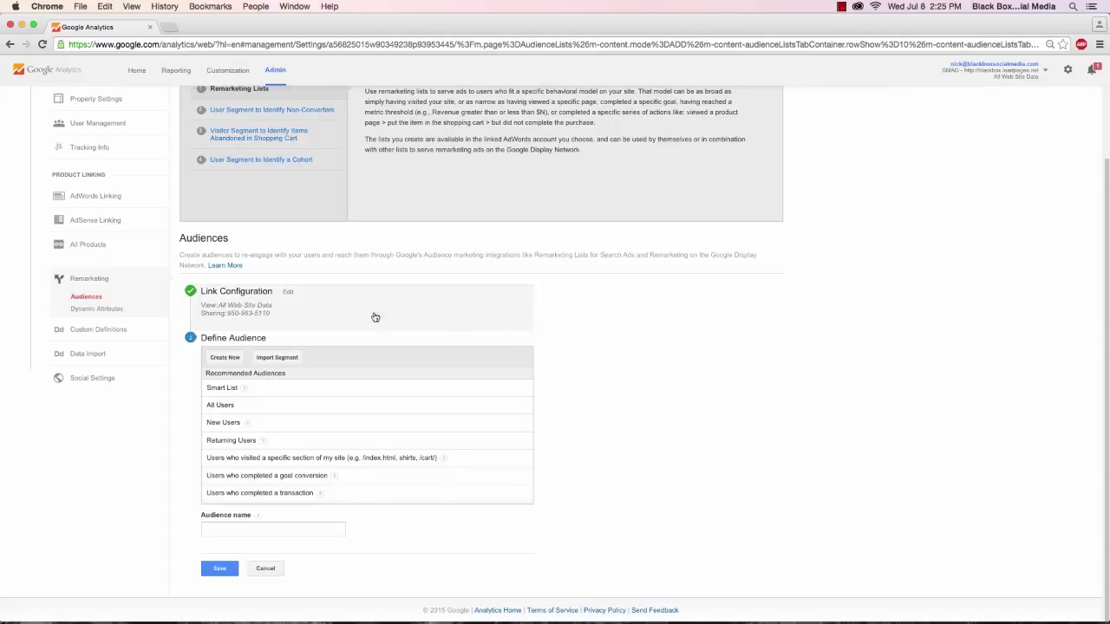
click(222, 358)
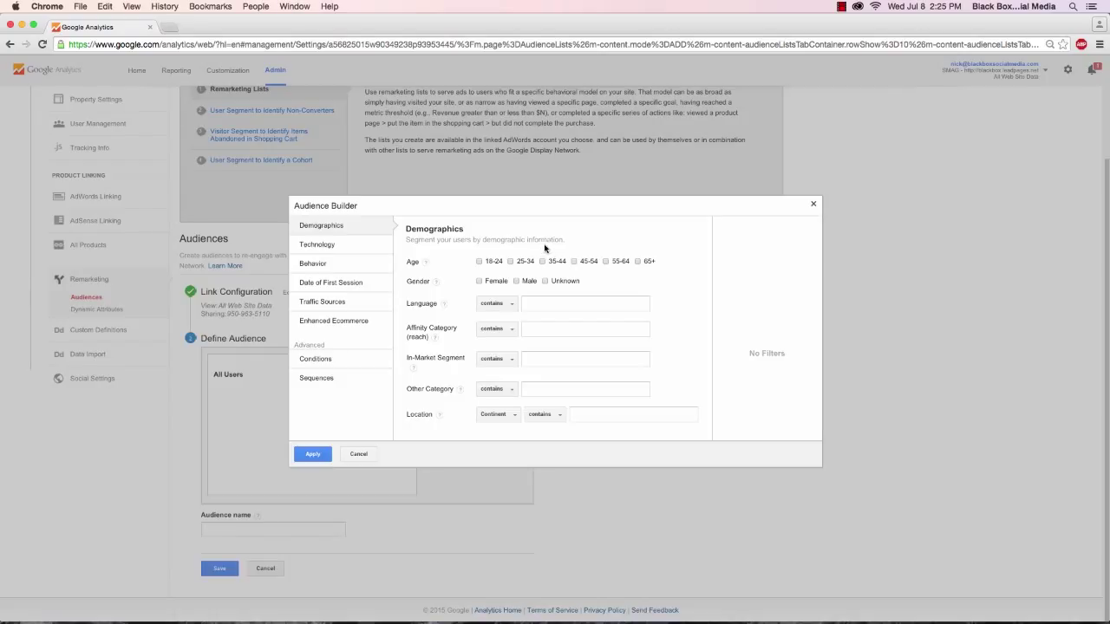
click(510, 261)
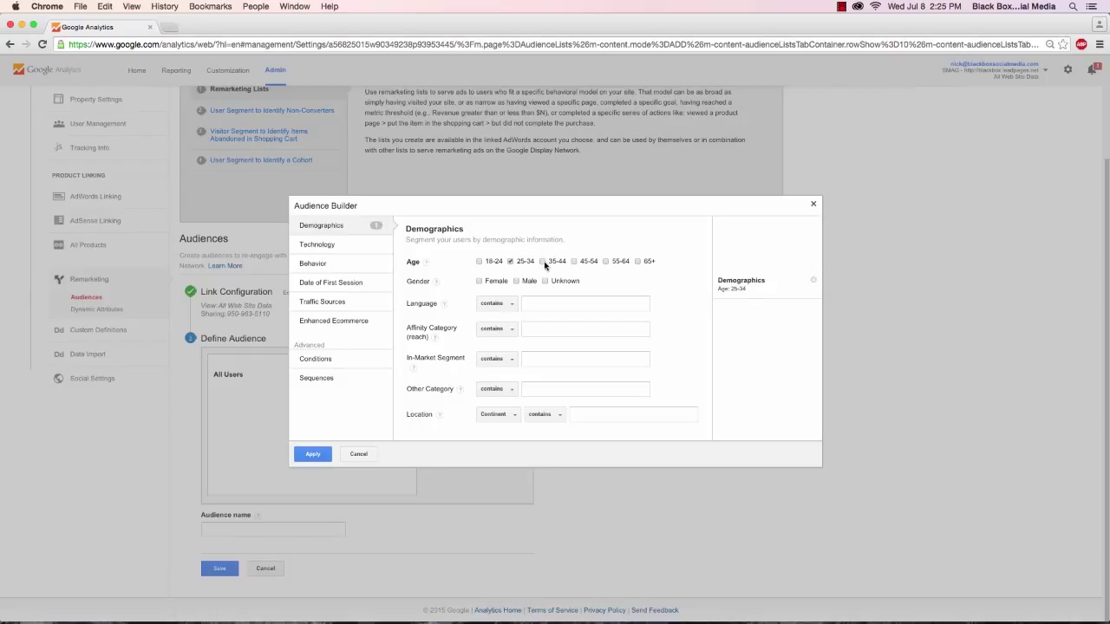
click(543, 262)
click(517, 281)
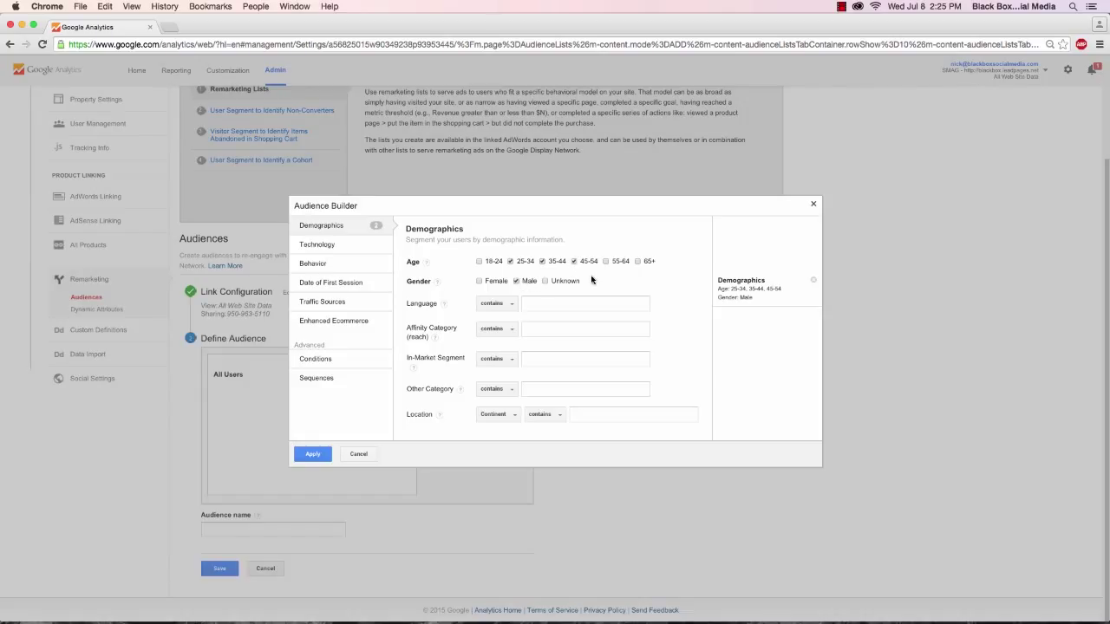
Set the audience's language condition to contains en-us.
click(496, 303)
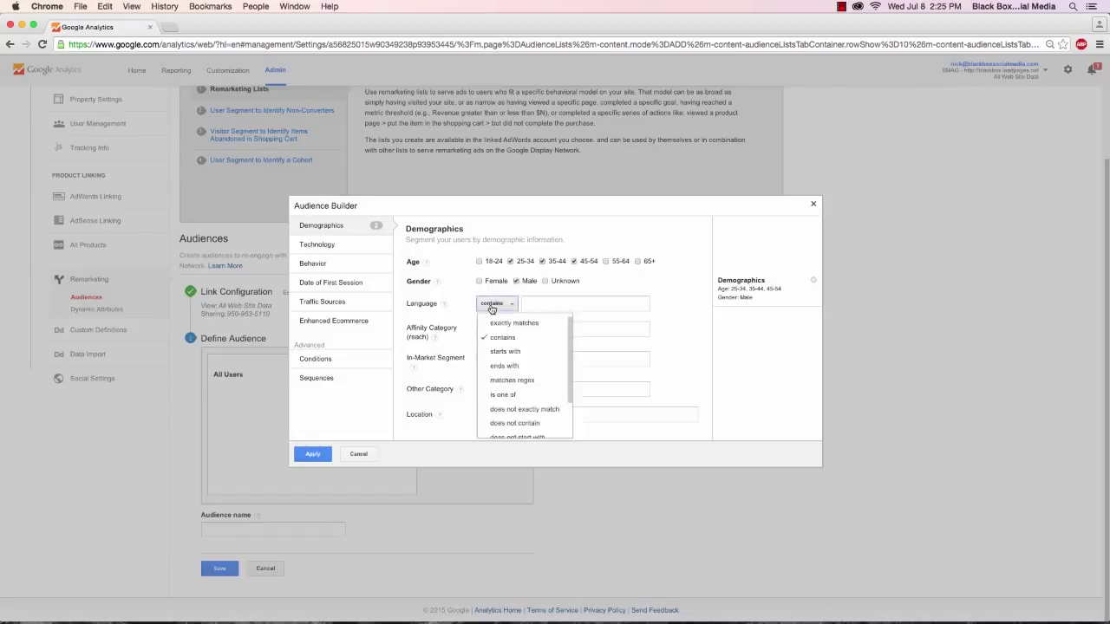
click(503, 303)
click(549, 302)
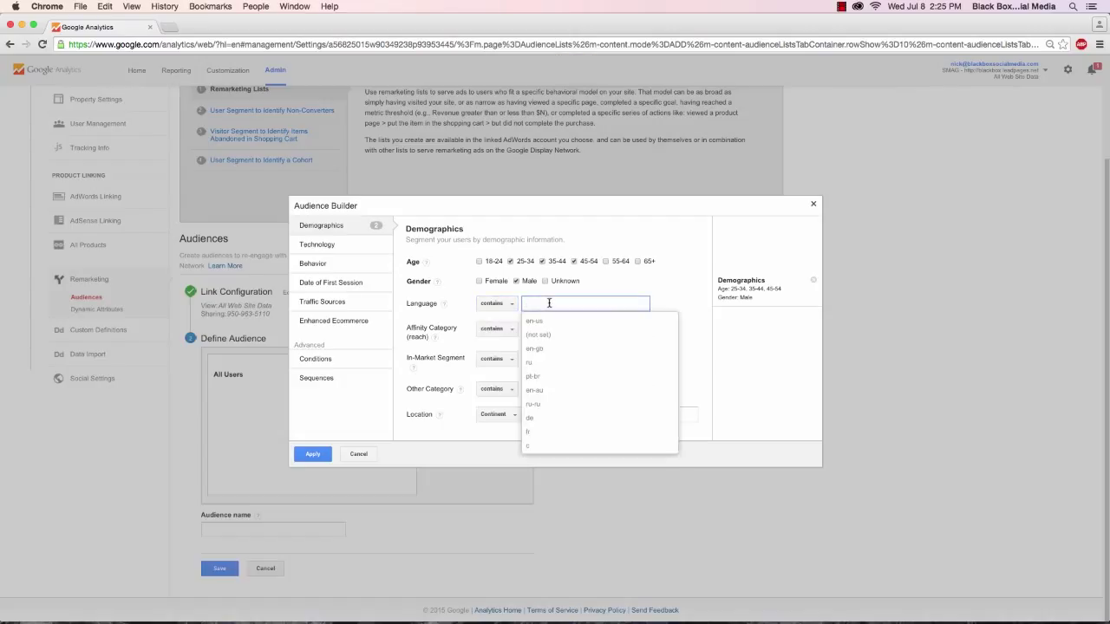
text(engli)
key(BackSpace)
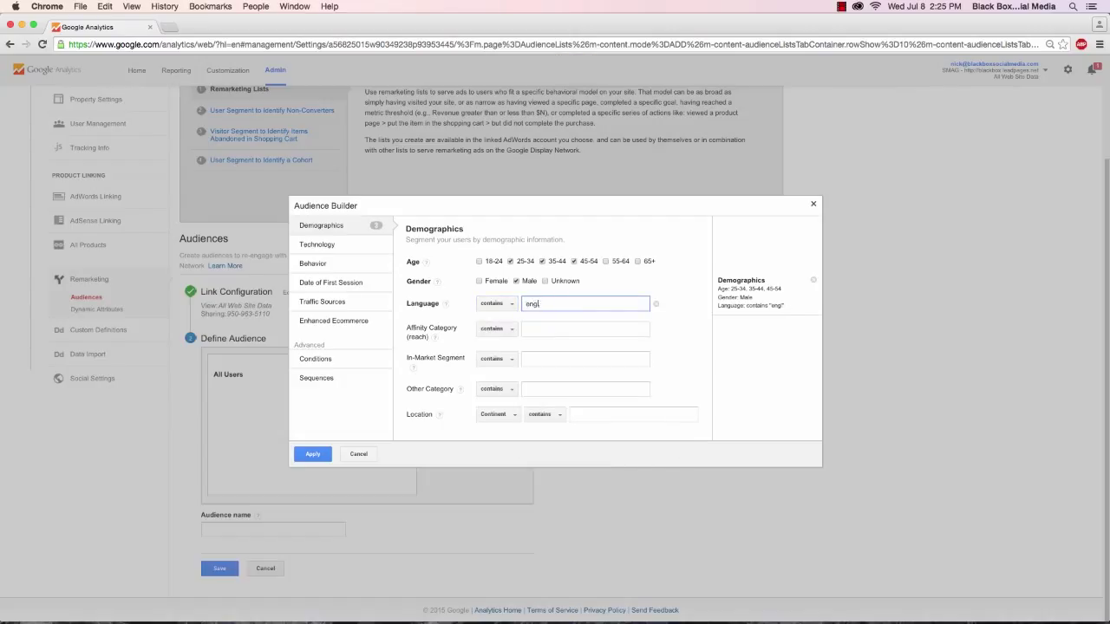
key(BackSpace)
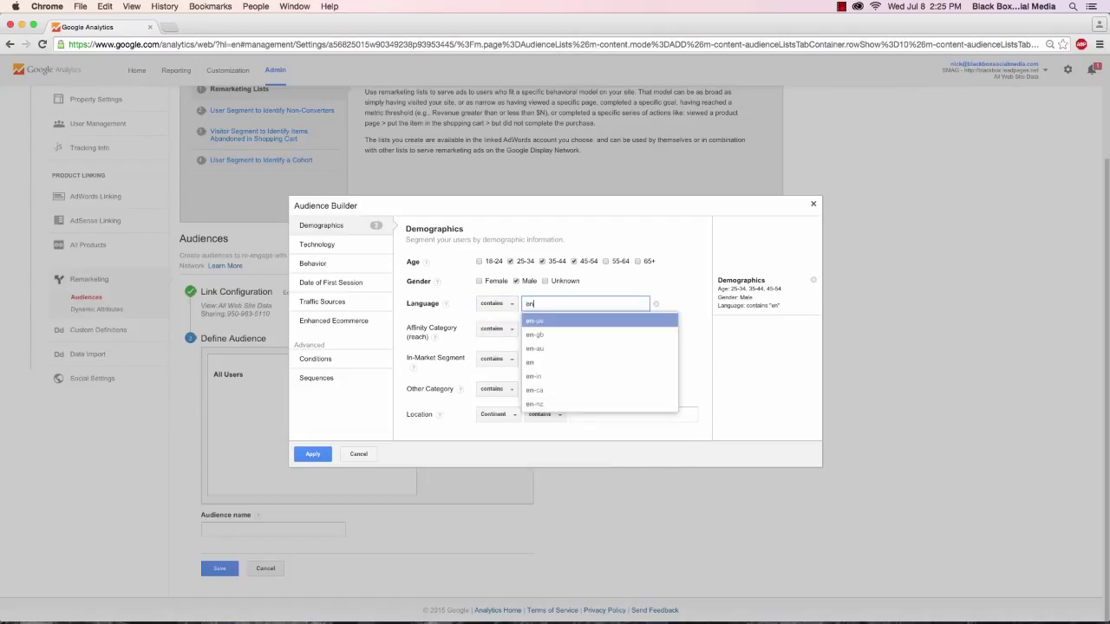
click(544, 321)
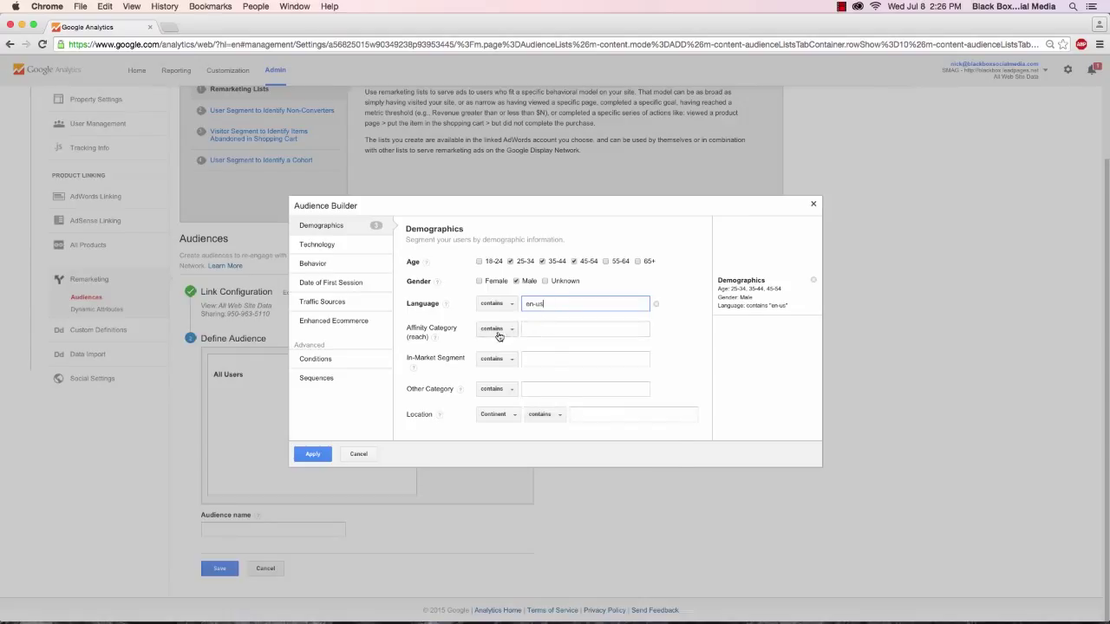
Look through the suggested values for Affinity Category and In-Market Segment without choosing any.
click(581, 330)
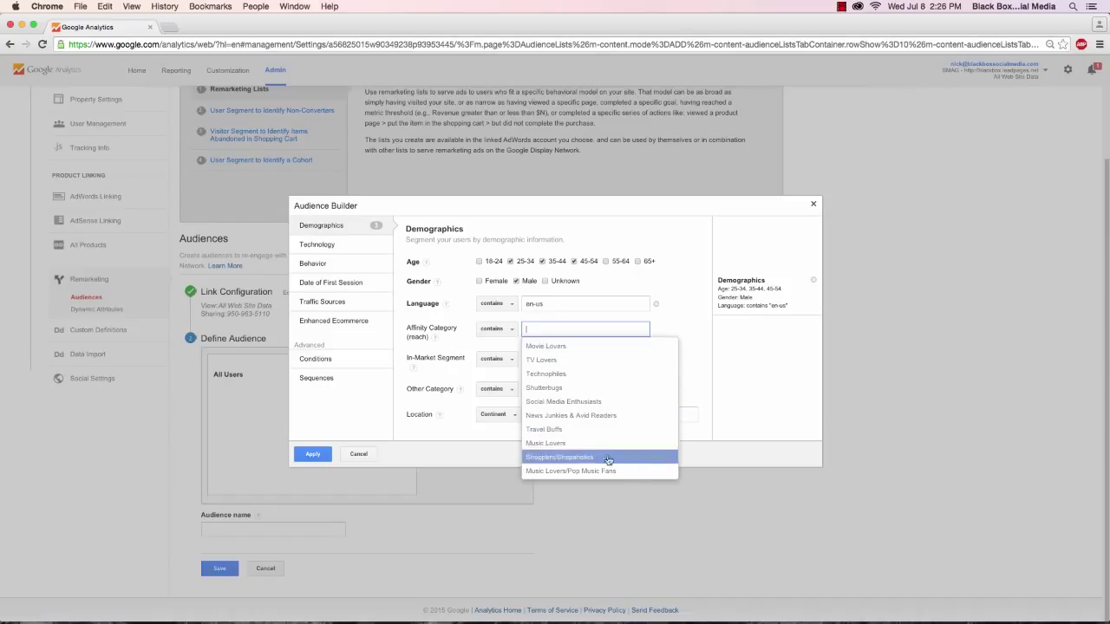
click(744, 336)
click(605, 359)
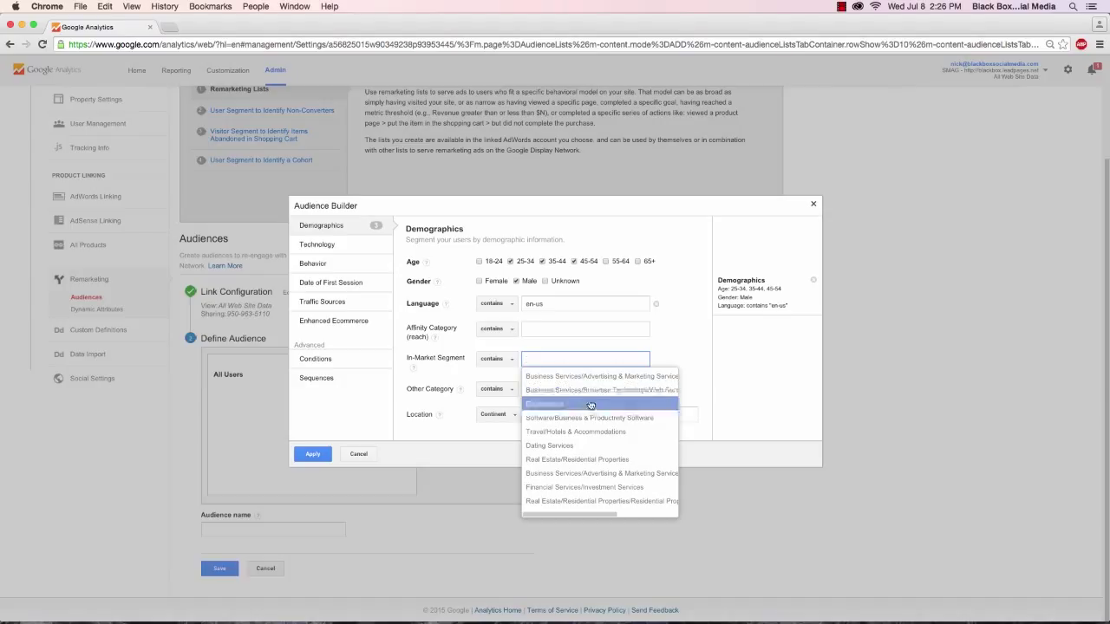
click(451, 380)
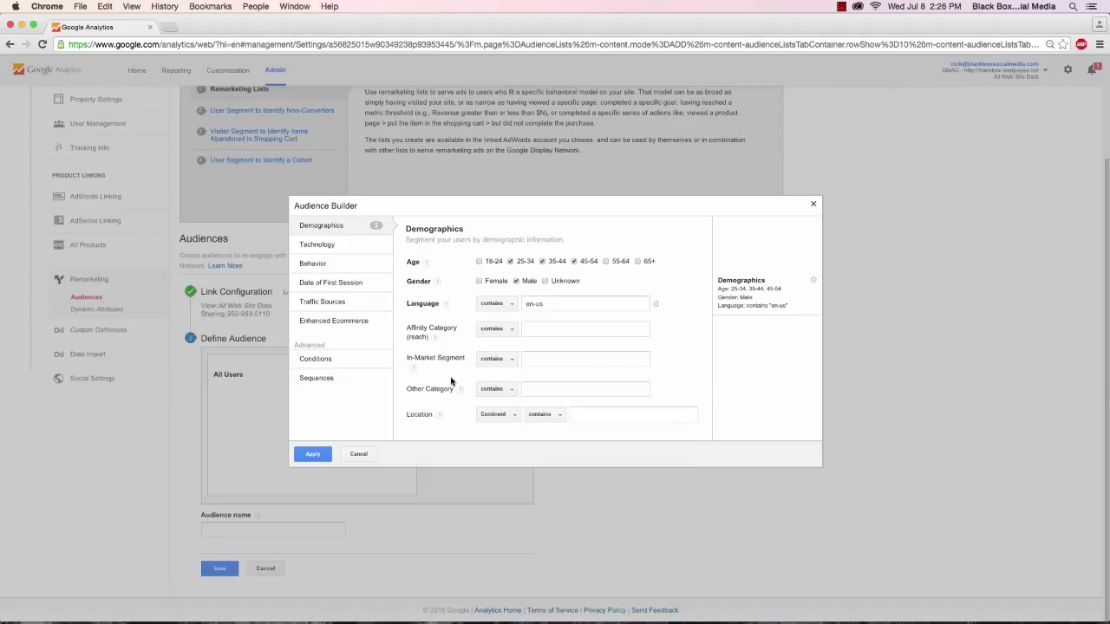
Set the audience's location condition to City contains Austin.
click(496, 415)
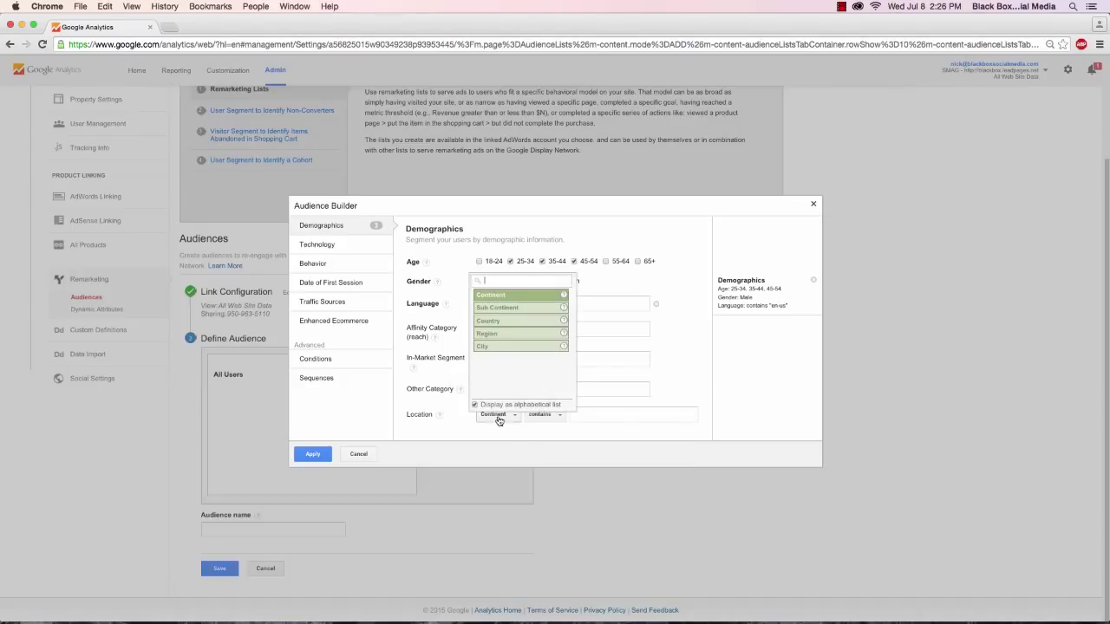
click(622, 416)
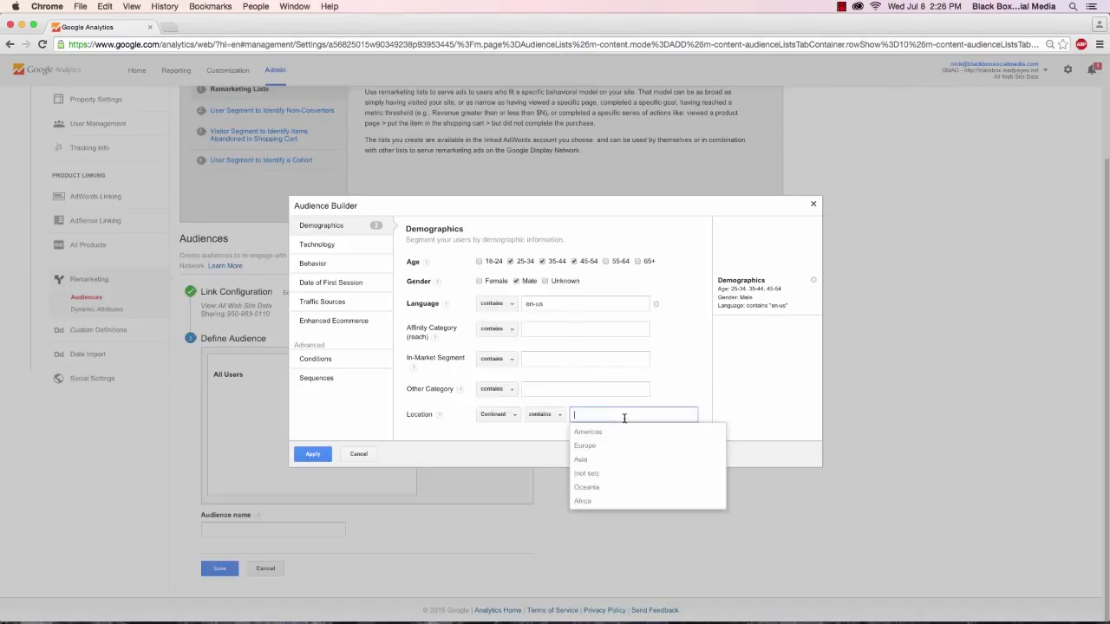
click(508, 416)
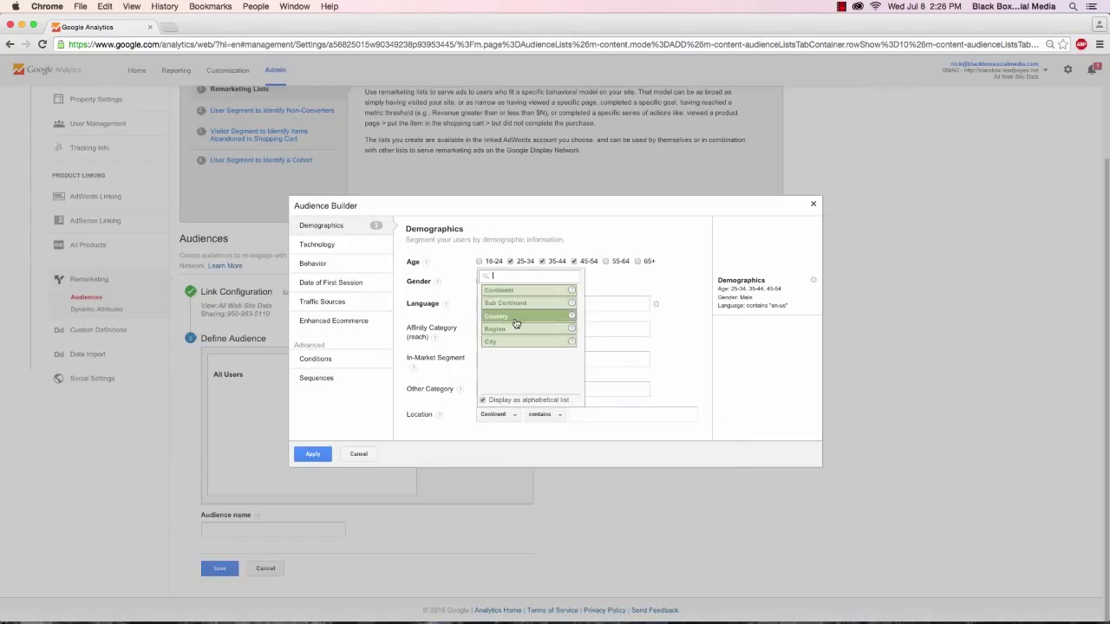
click(496, 342)
click(626, 413)
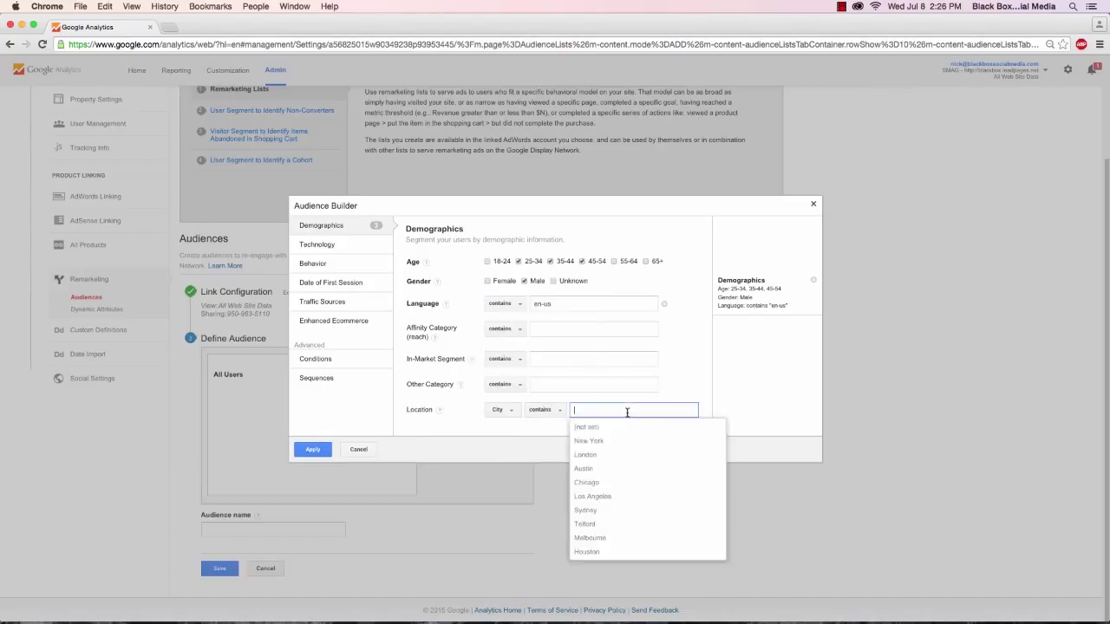
text(austin)
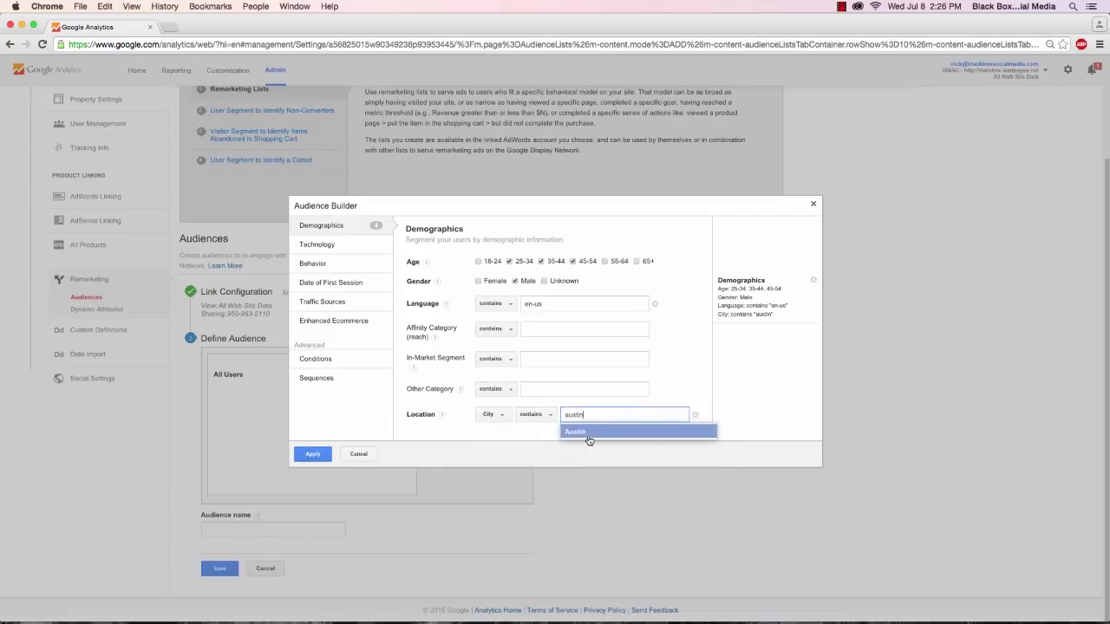
click(590, 433)
Add technology conditions for operating system contains Windows and operating system version contains 7.
click(335, 248)
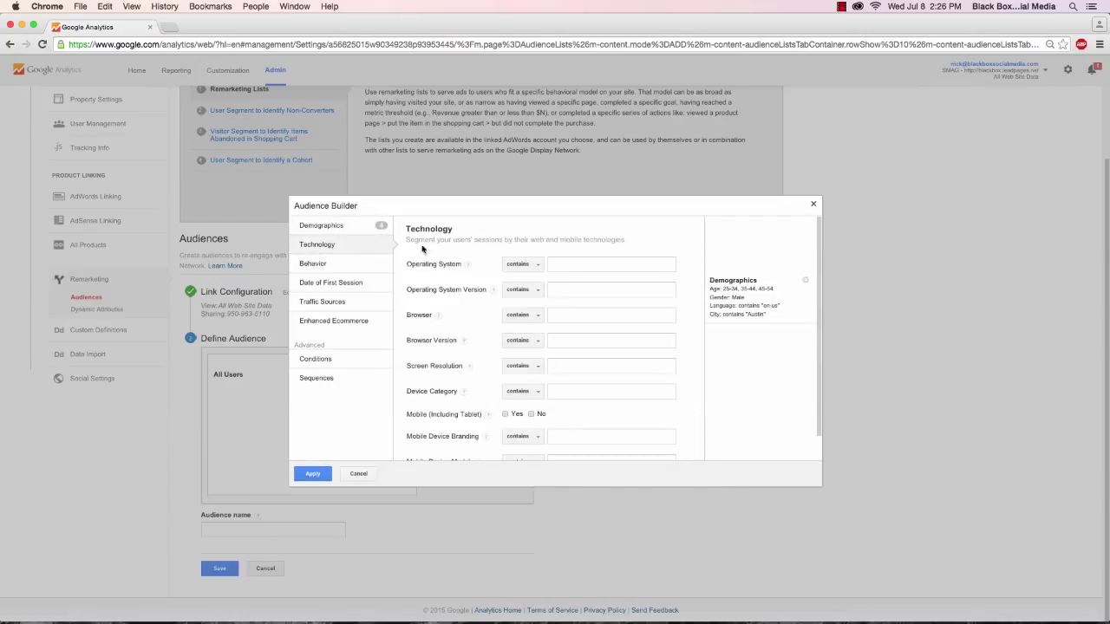
click(597, 267)
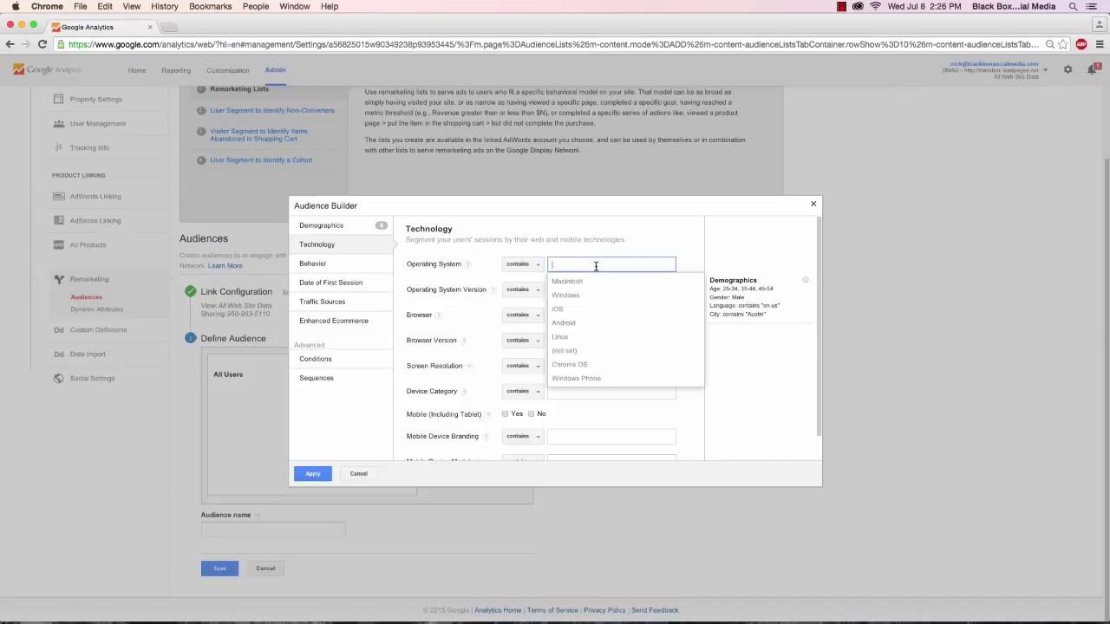
text(window)
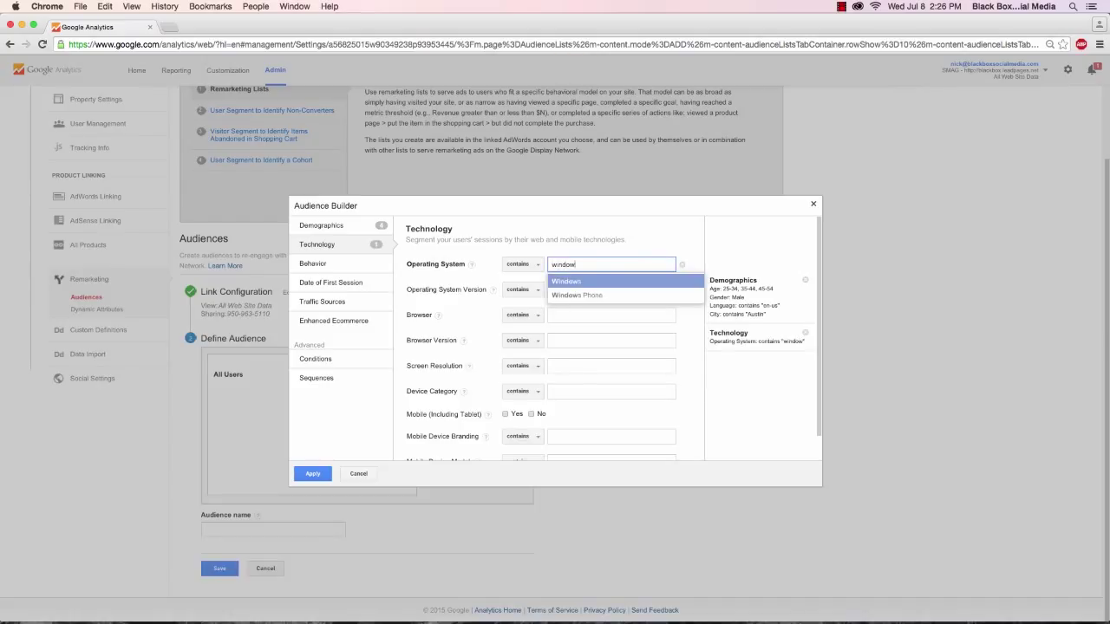
click(577, 280)
click(577, 288)
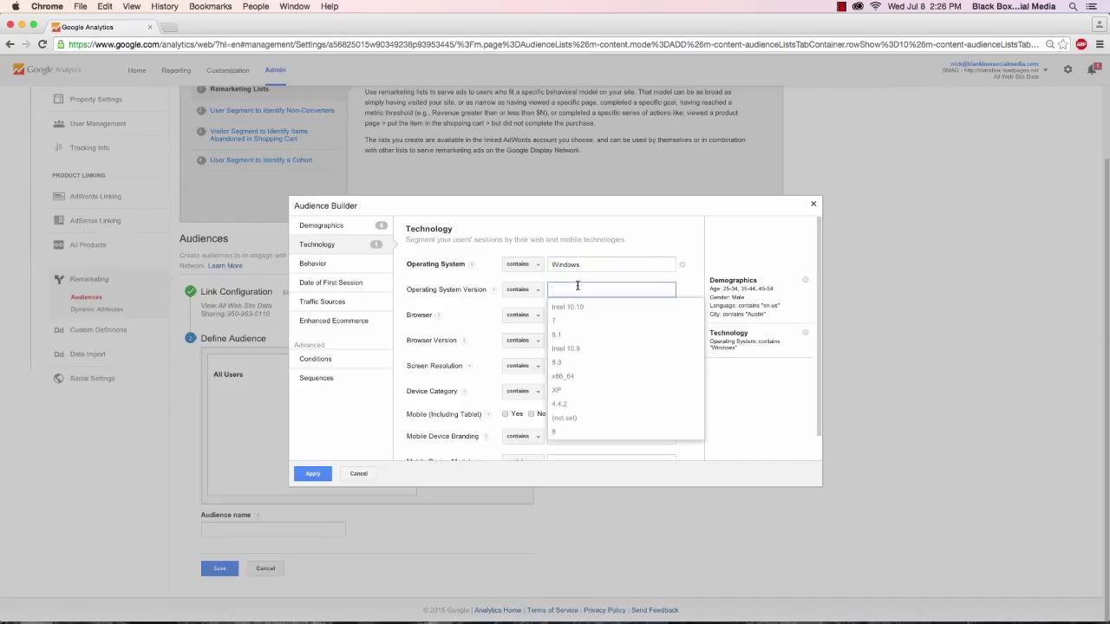
click(583, 321)
Set the audience's browser condition to contains Firefox and look over the remaining technology conditions.
click(574, 319)
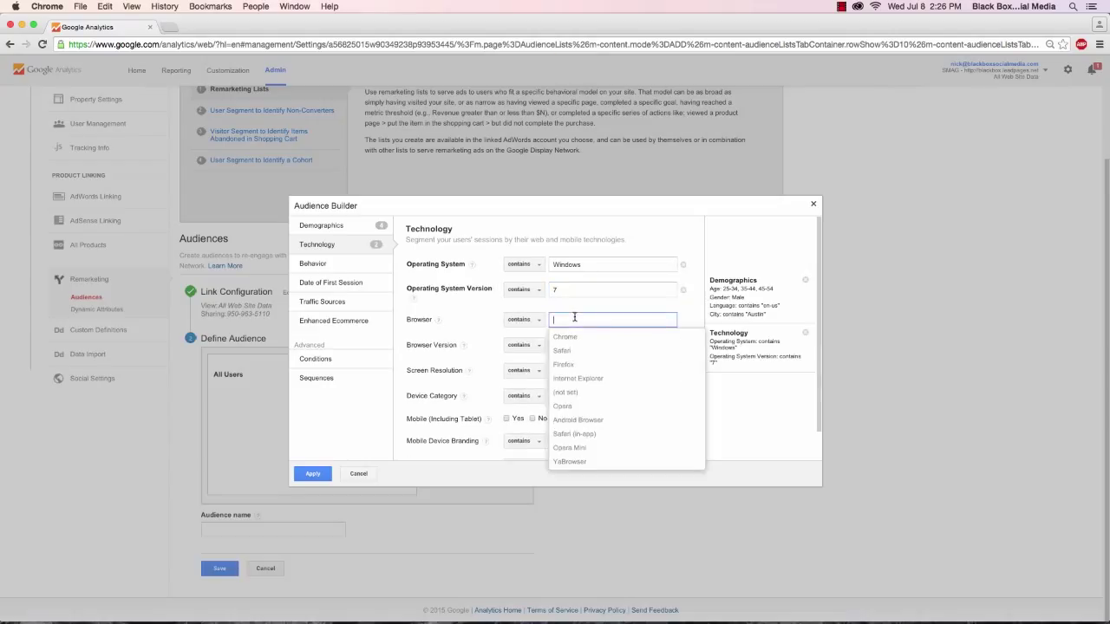
text(fiure==)
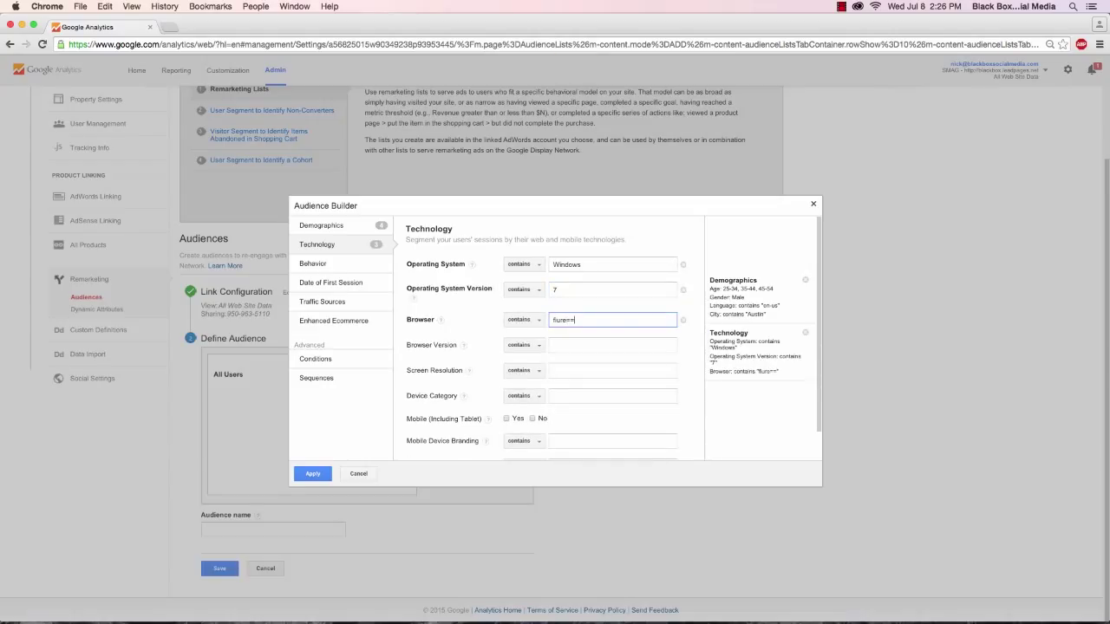
key(BackSpace)
key(BackSpace)
key(BackSpace)
key(BackSpace)
key(BackSpace)
text(ire)
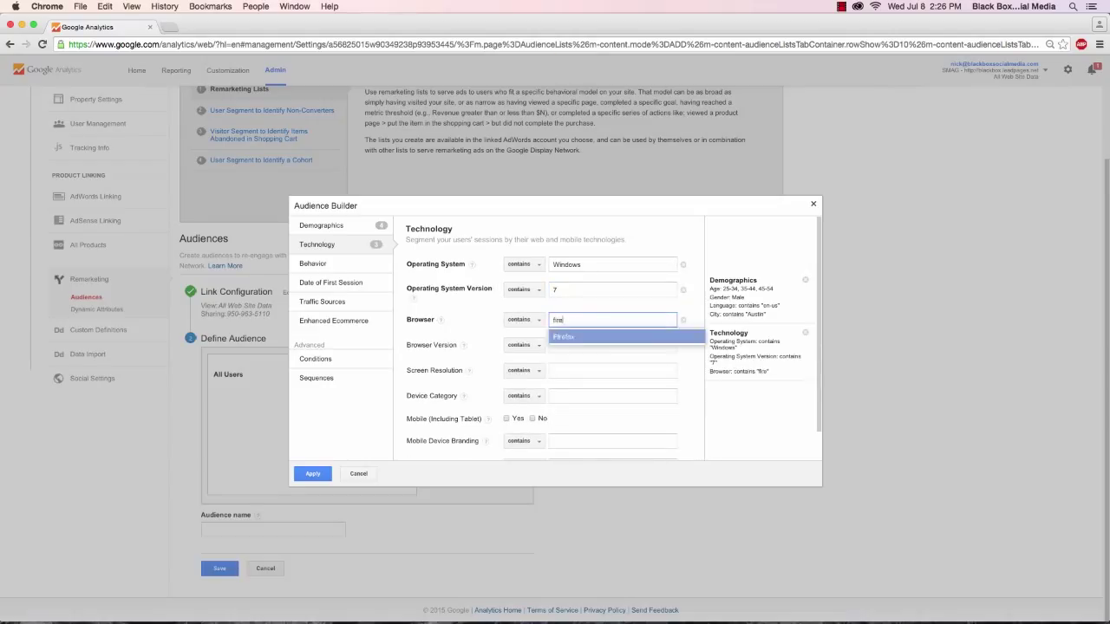
text(fox)
click(607, 338)
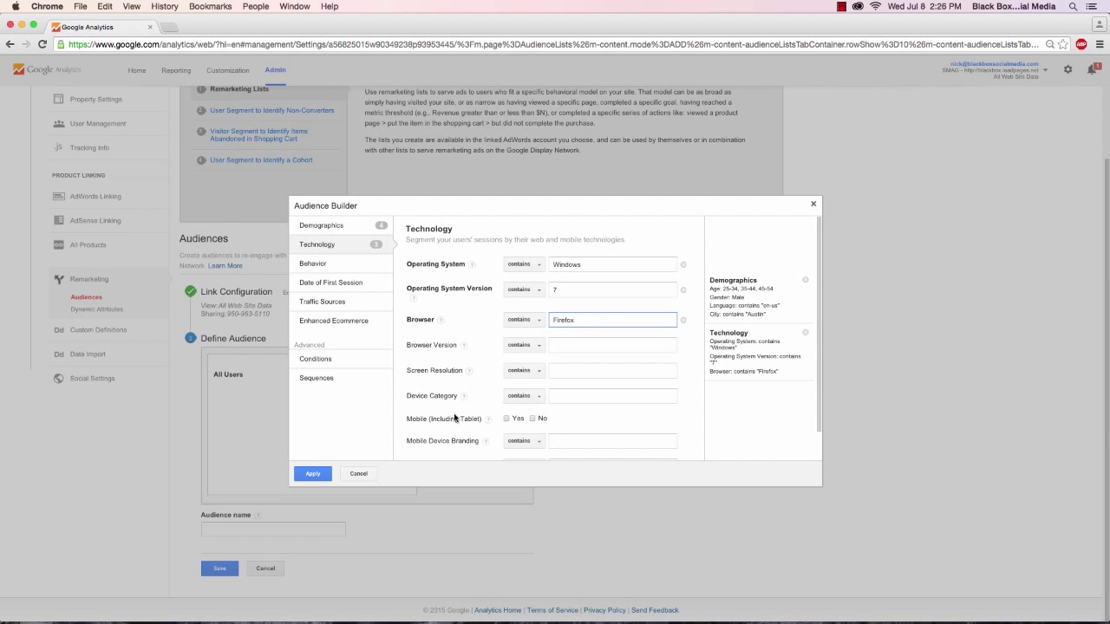
scroll(454, 418, down, 1)
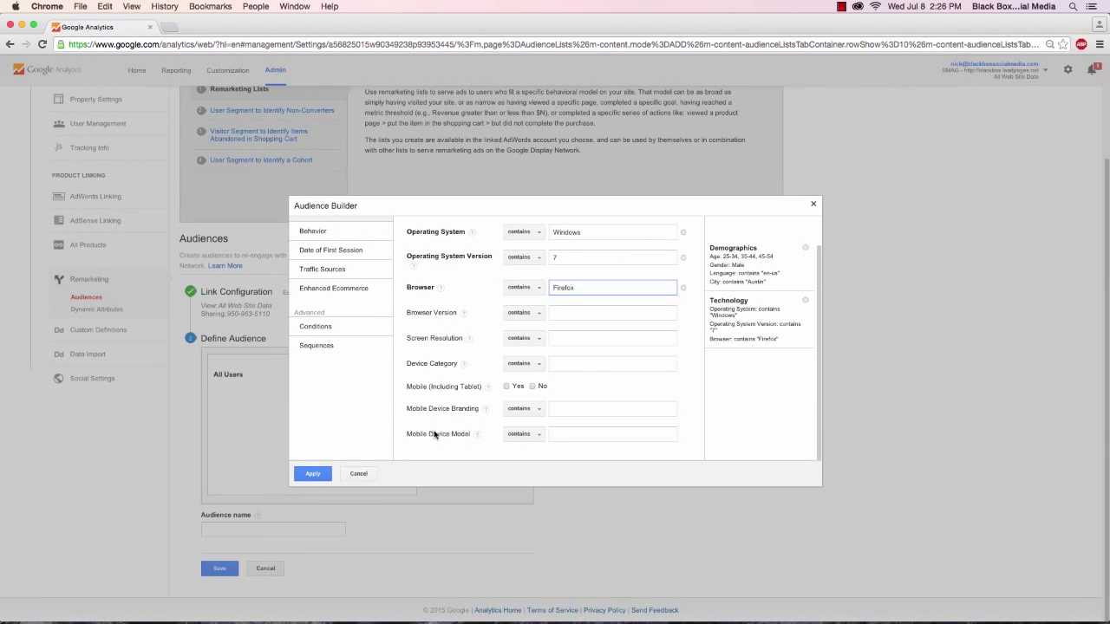
scroll(414, 295, up, 1)
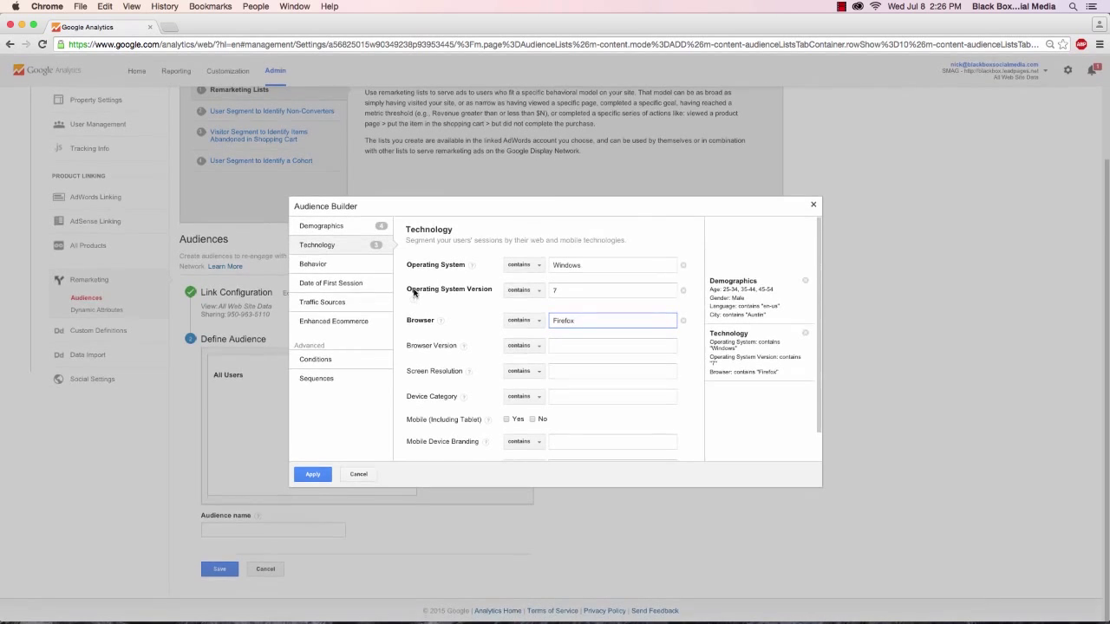
Try a behavior condition of Sessions greater than 3 and clear it.
click(369, 268)
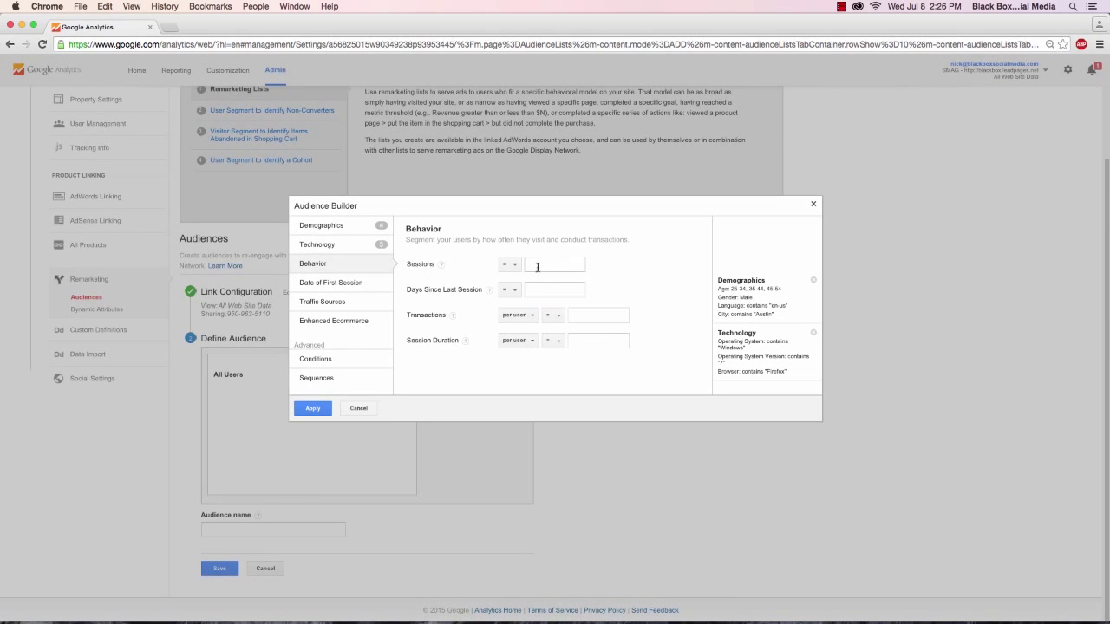
mouse_move(443, 268)
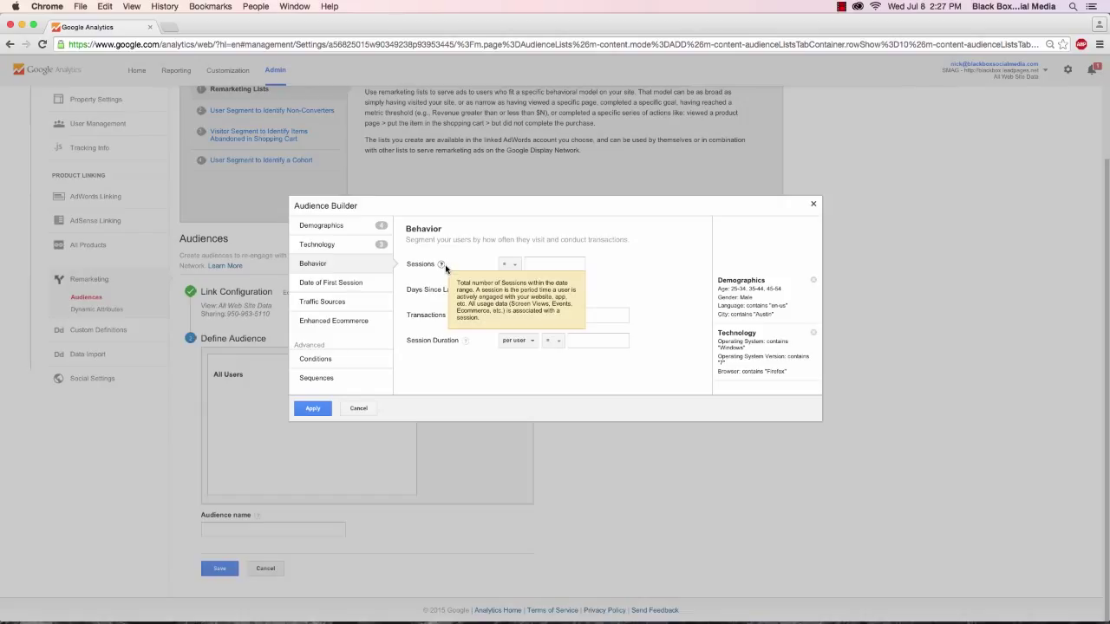
click(514, 266)
click(515, 312)
click(555, 264)
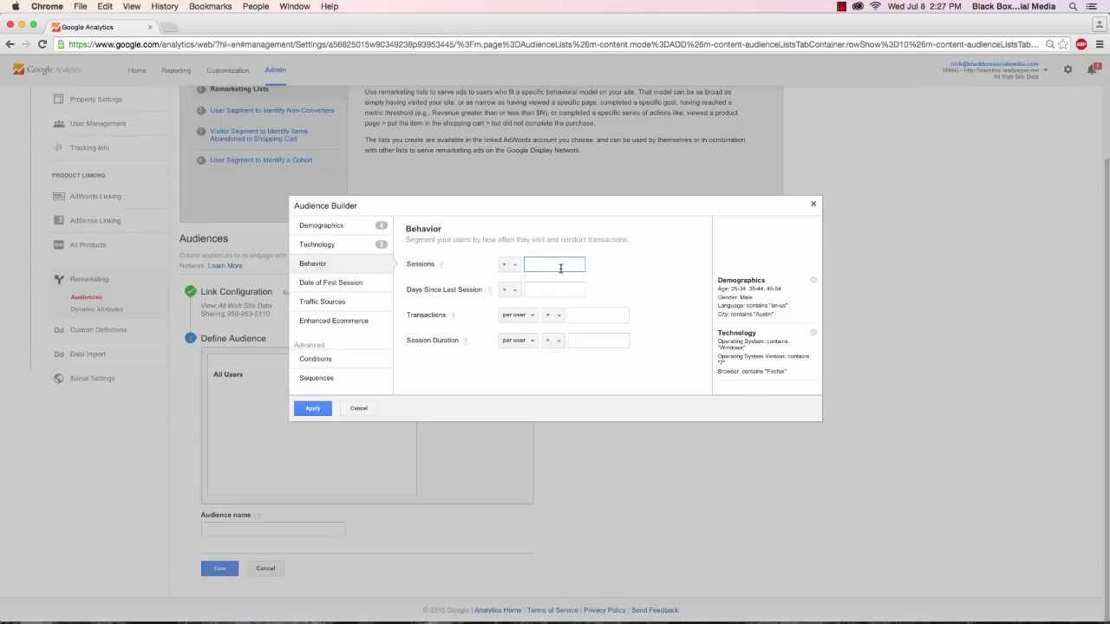
text(3)
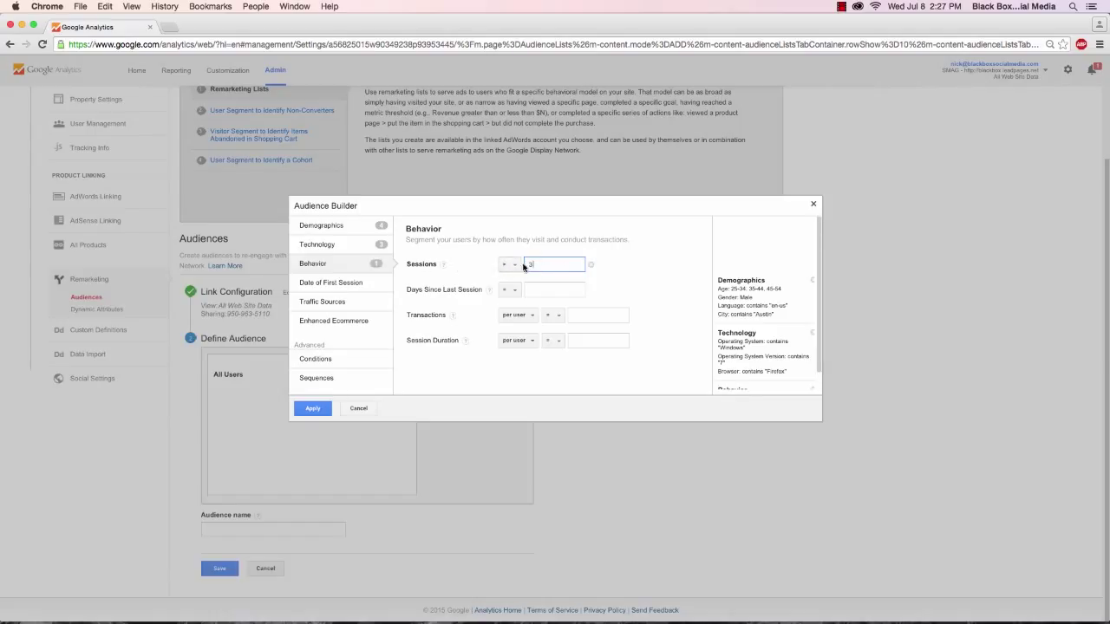
click(511, 294)
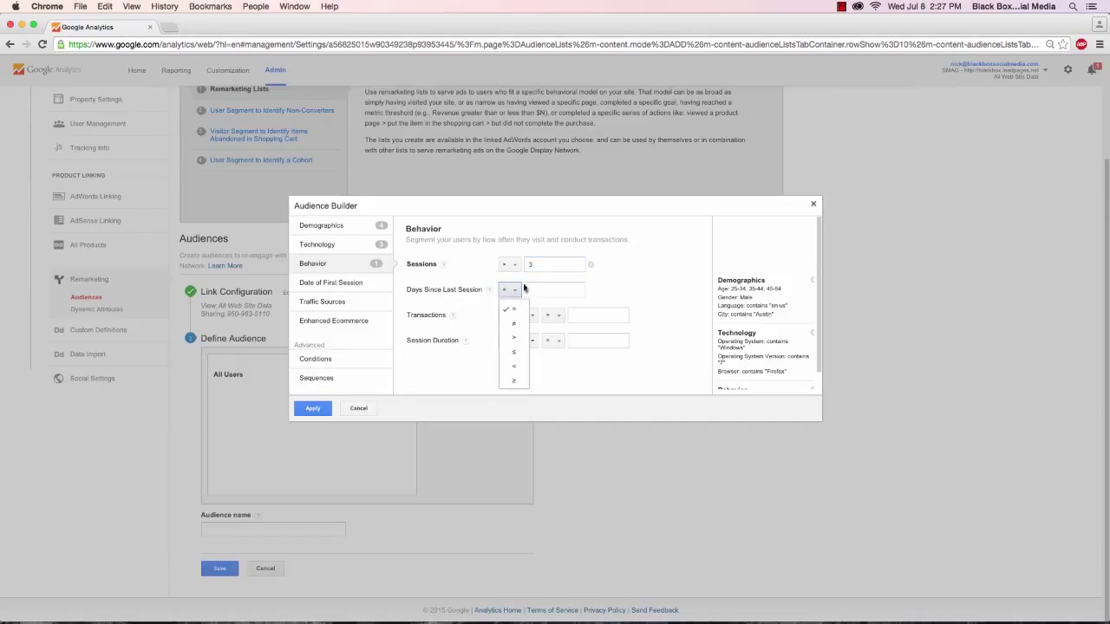
click(590, 264)
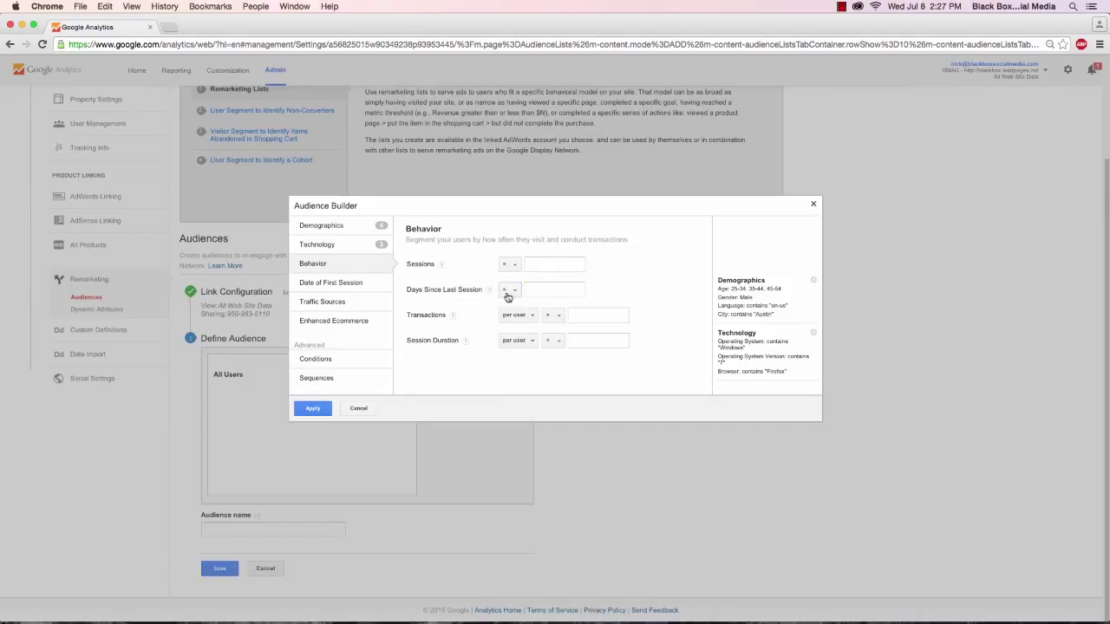
Try Days Since Last Session conditions with the values 5 and 7 and clear them.
click(510, 292)
click(511, 342)
click(562, 287)
text(5)
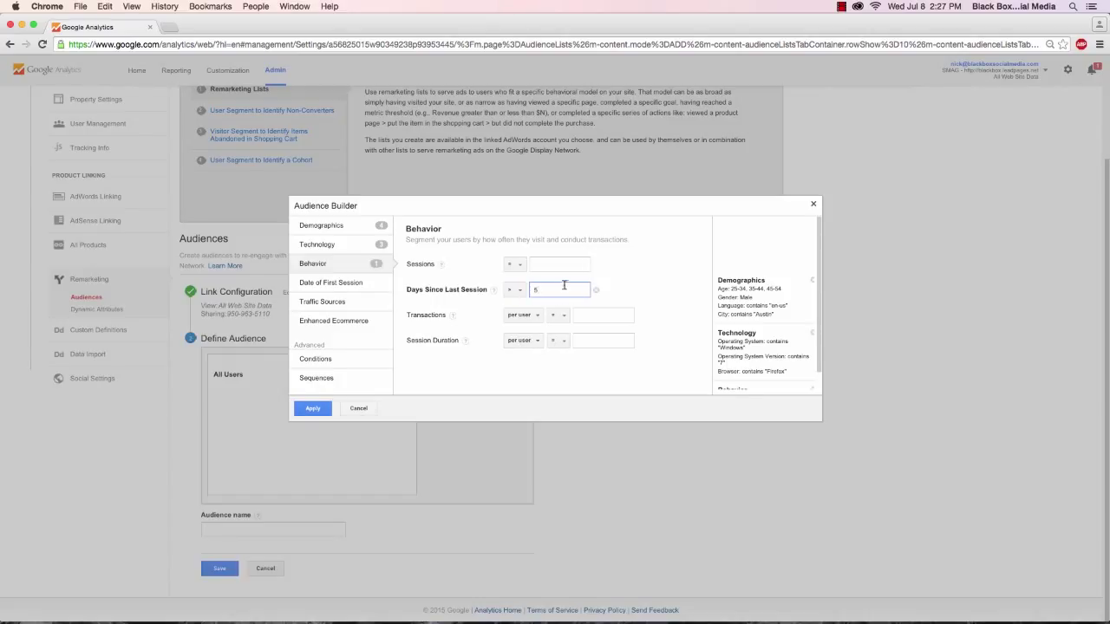
click(513, 290)
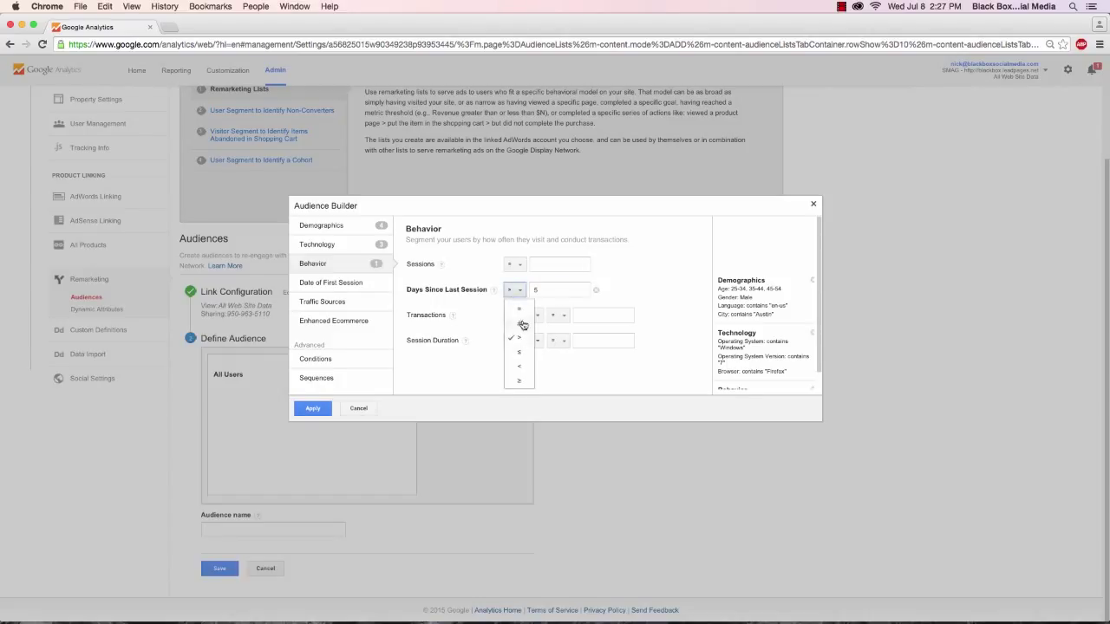
click(521, 323)
click(572, 293)
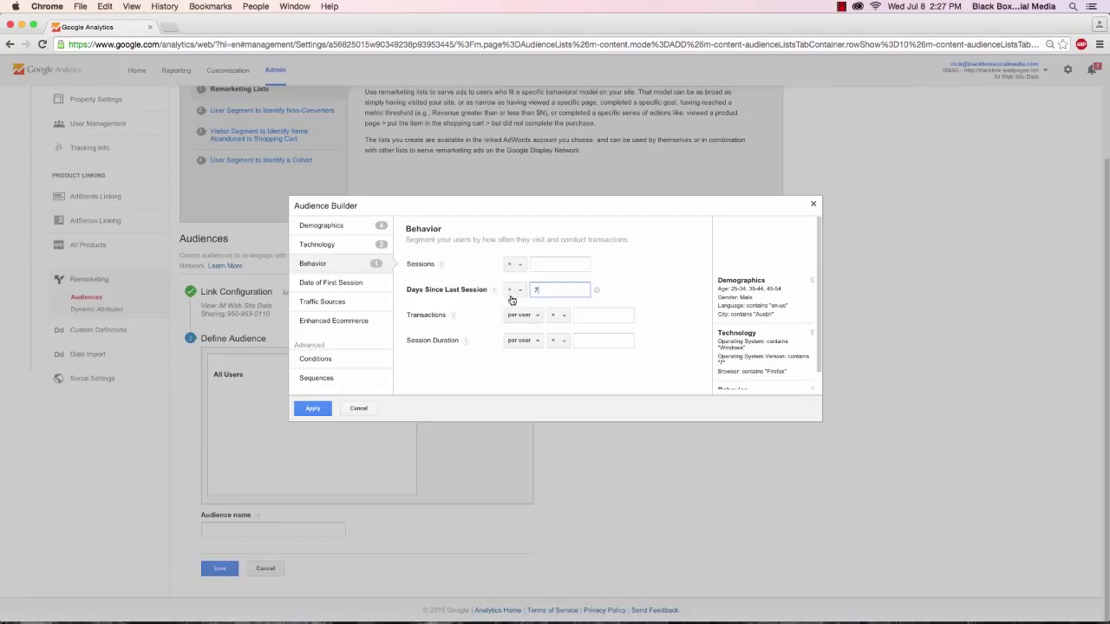
click(595, 296)
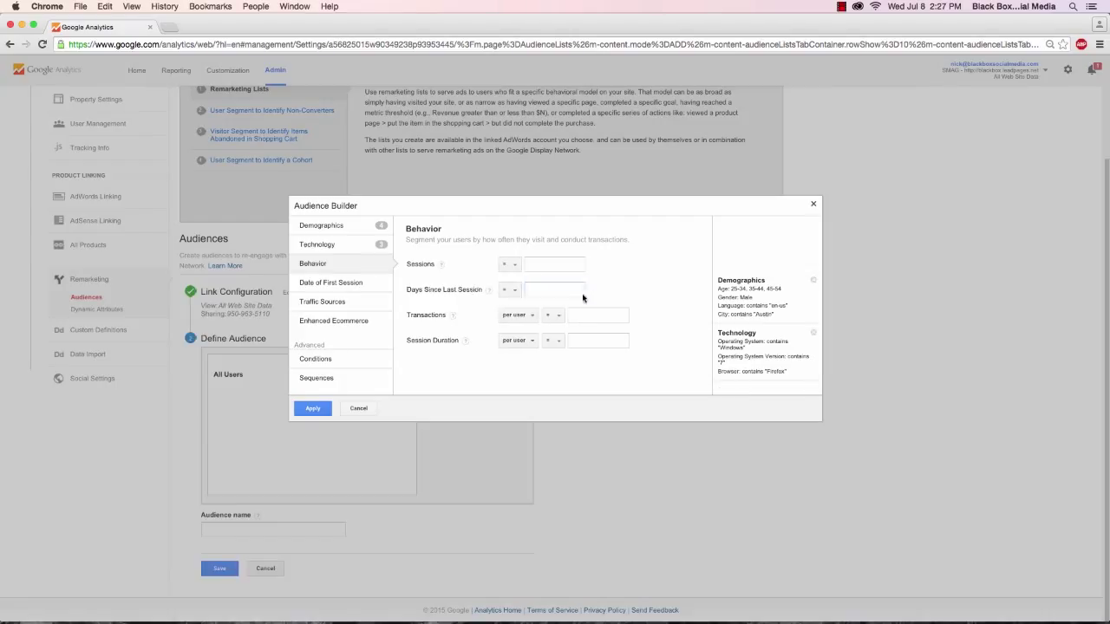
Set the behavior condition for transactions per user to equal 0.
click(523, 317)
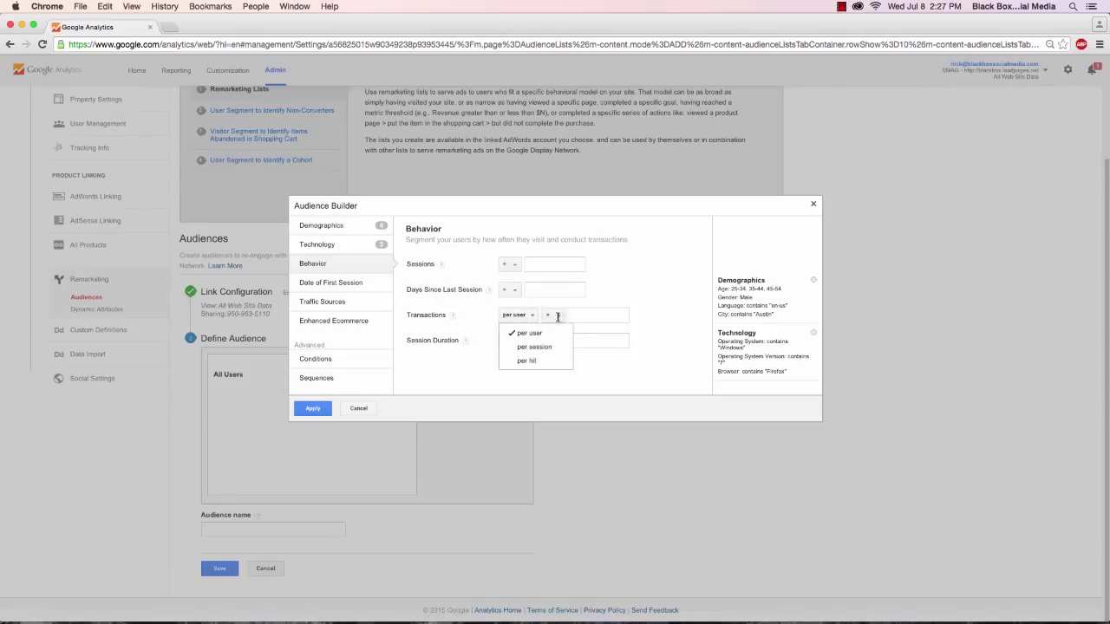
click(610, 317)
text(1)
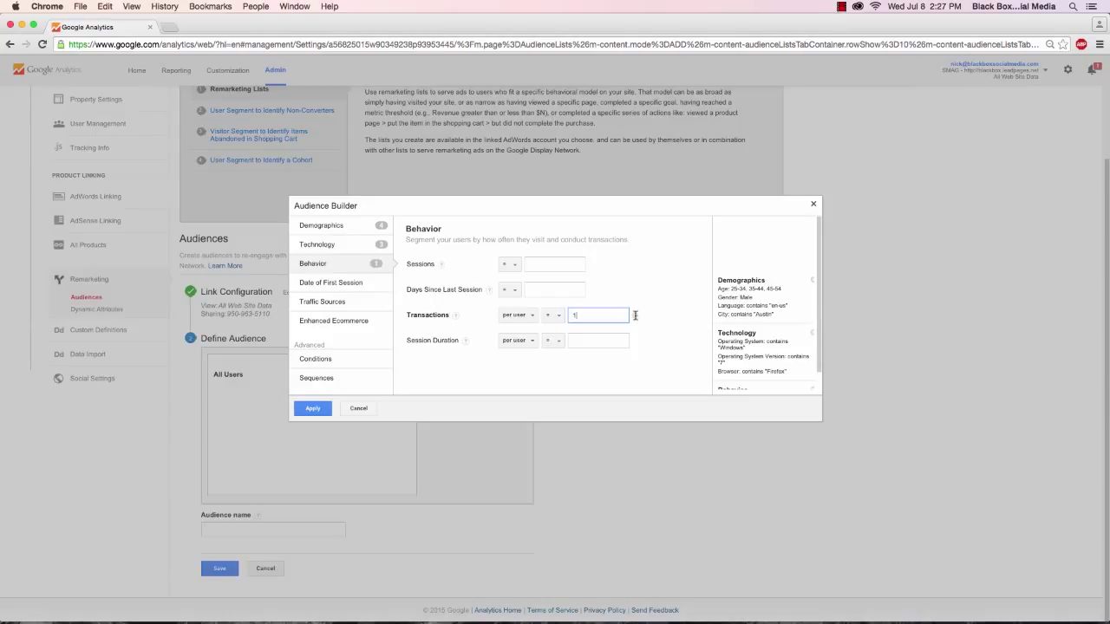
double_click(608, 313)
text(0)
Review the conditions entered for the audience under Demographics, Technology and Behavior.
click(366, 260)
click(366, 246)
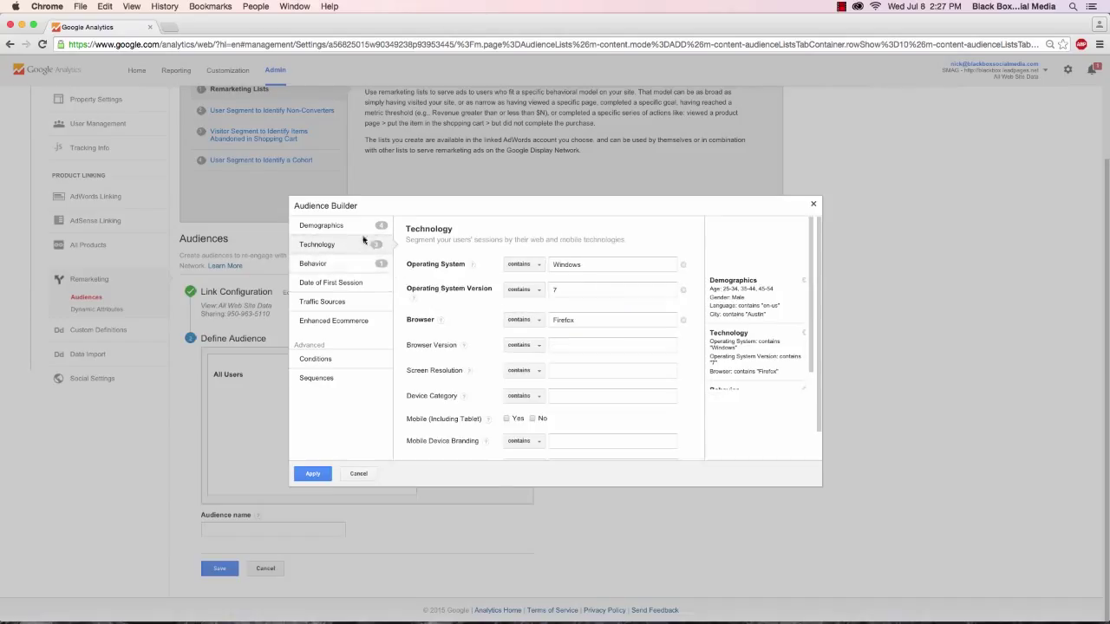
click(375, 226)
click(356, 262)
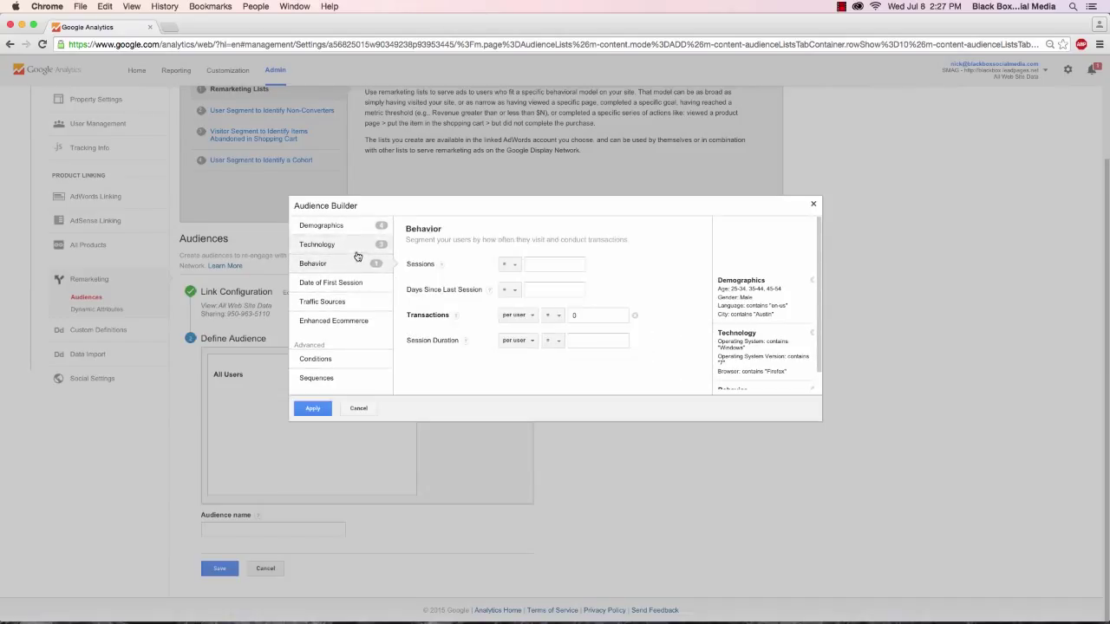
click(359, 228)
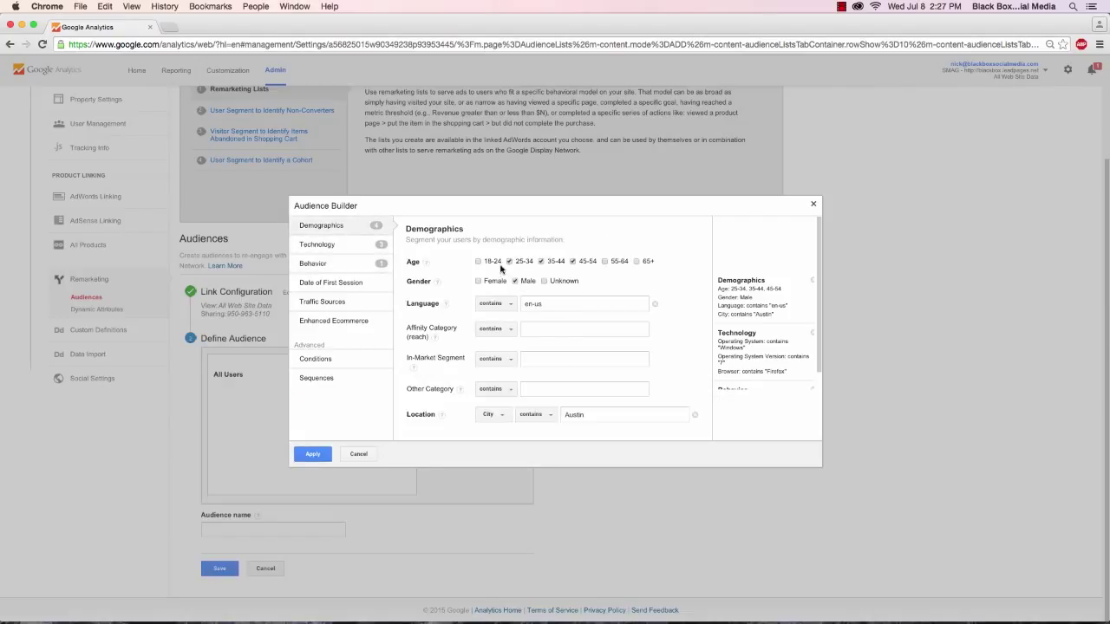
click(317, 244)
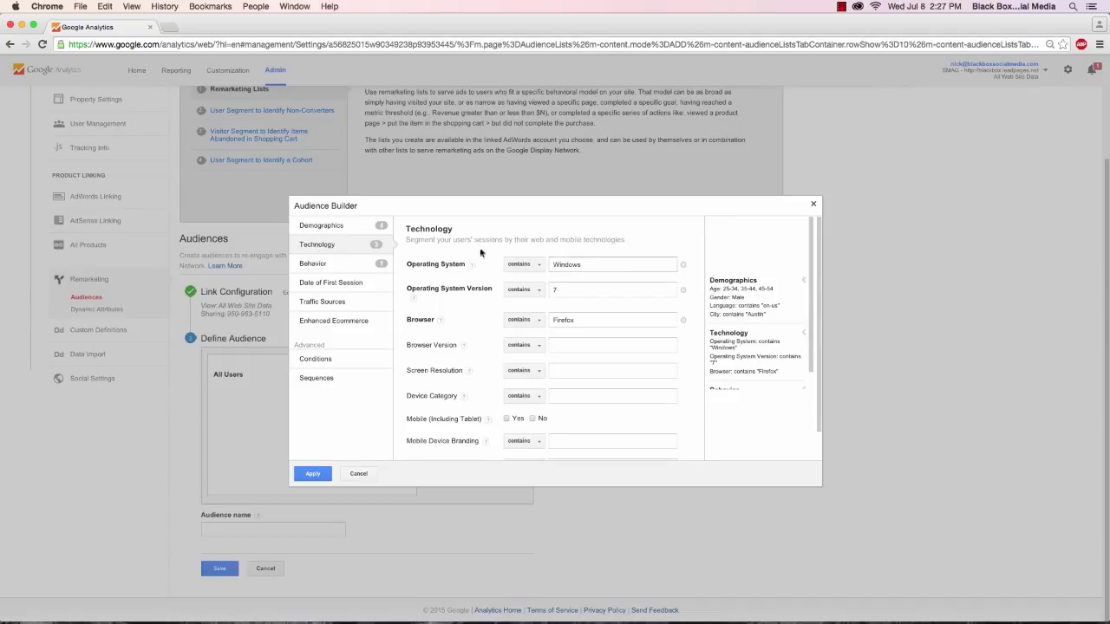
click(336, 263)
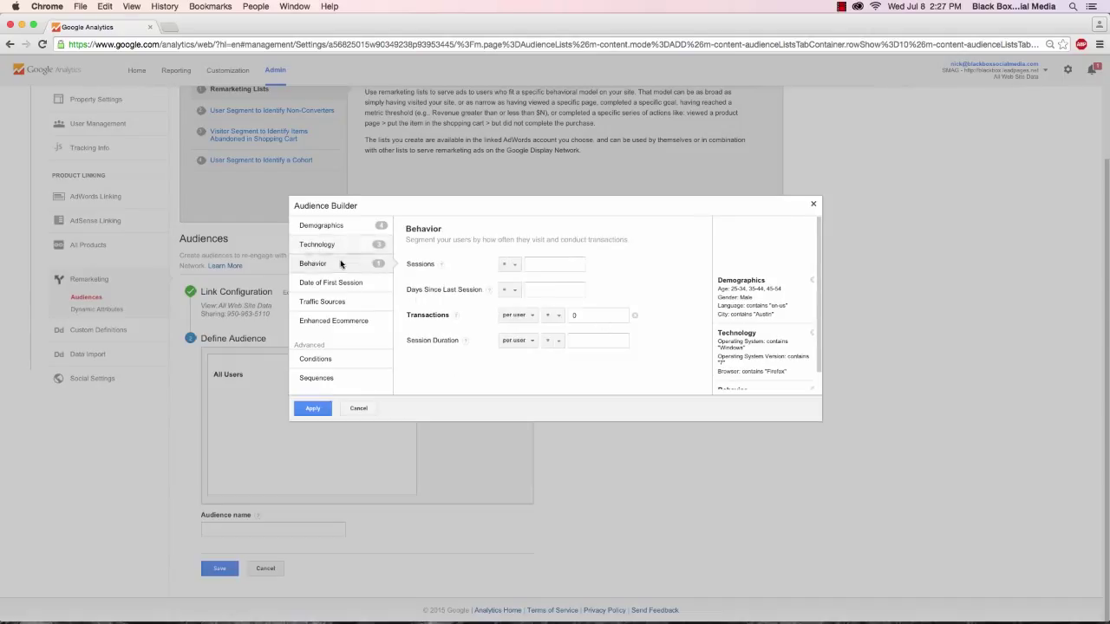
Try a first session date range between Jul 1, 2015 and Jul 3, 2015 and clear it.
click(357, 281)
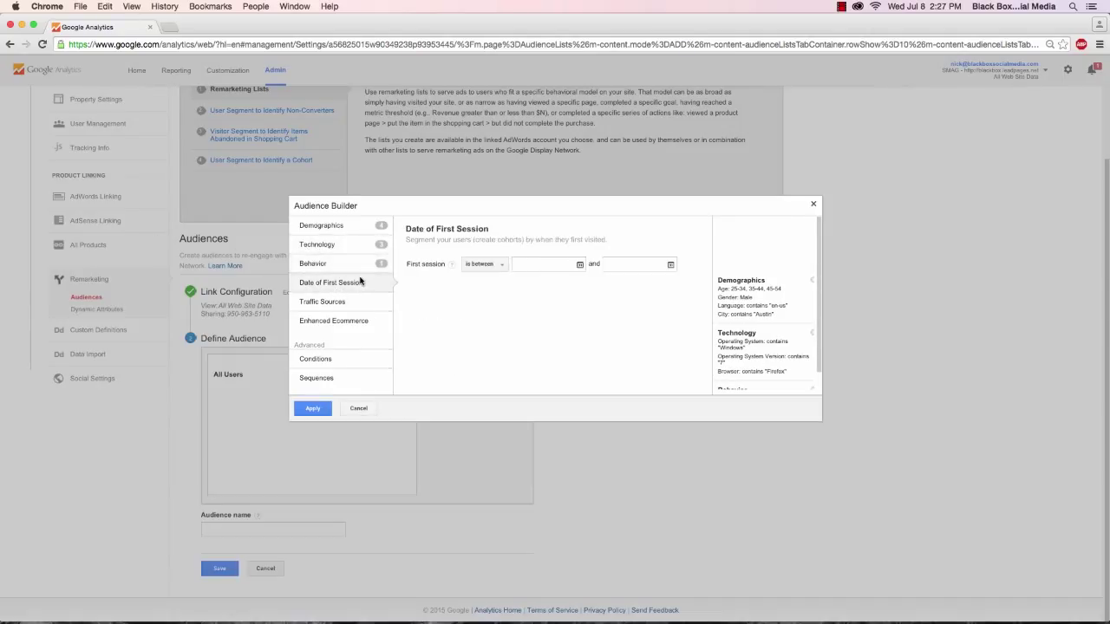
click(484, 268)
click(484, 267)
click(557, 265)
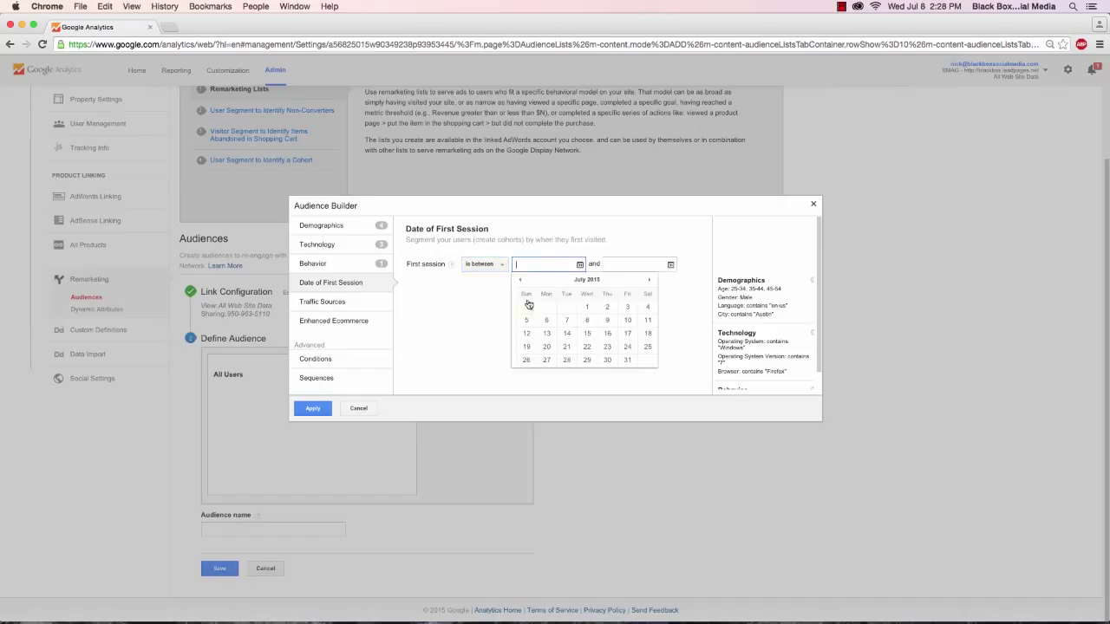
click(589, 308)
click(626, 275)
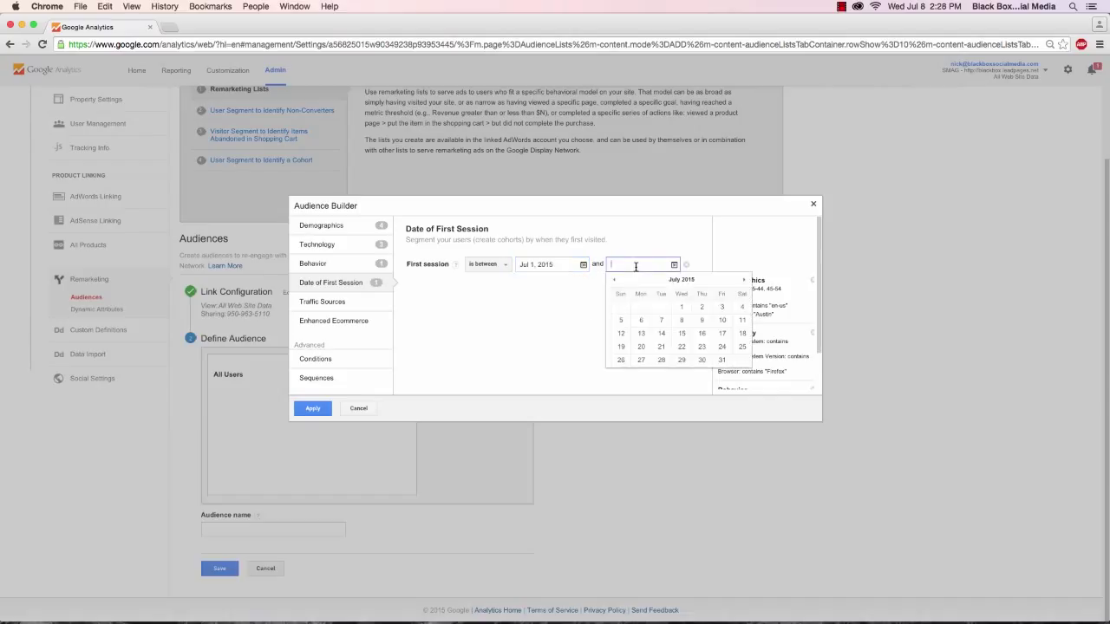
click(723, 317)
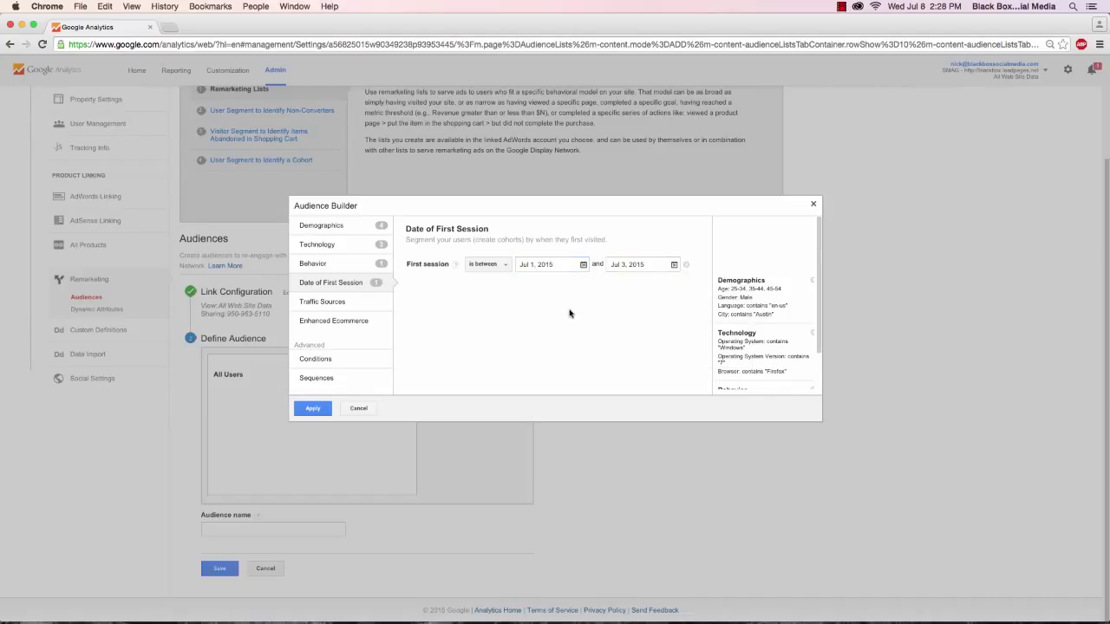
click(687, 269)
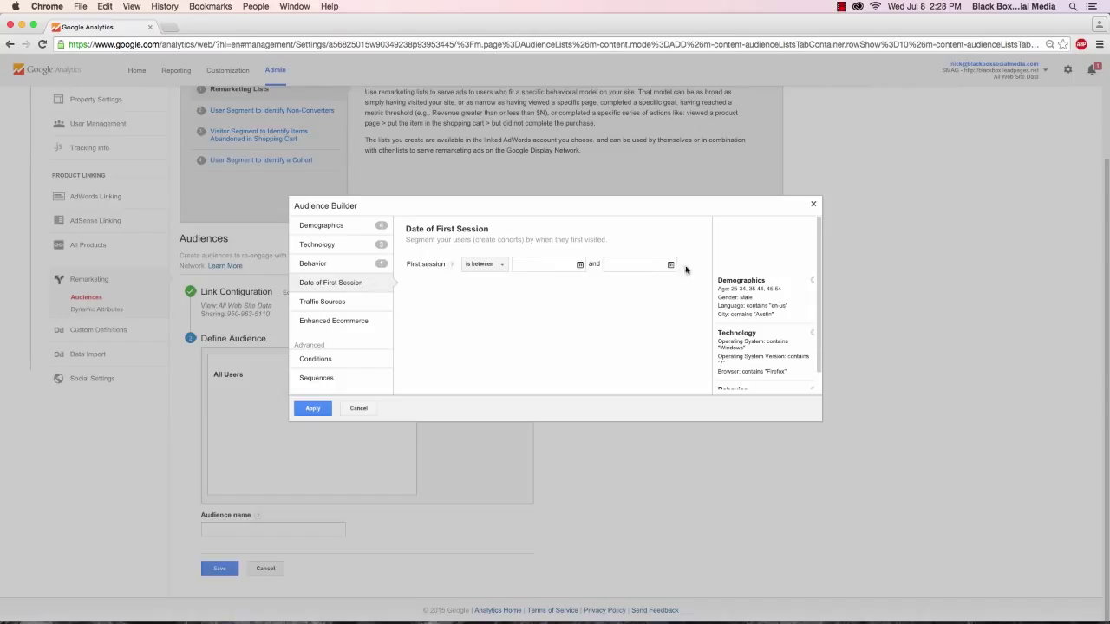
Add traffic source conditions for campaign contains TwitterPPC and medium contains PPC.
click(330, 319)
click(338, 307)
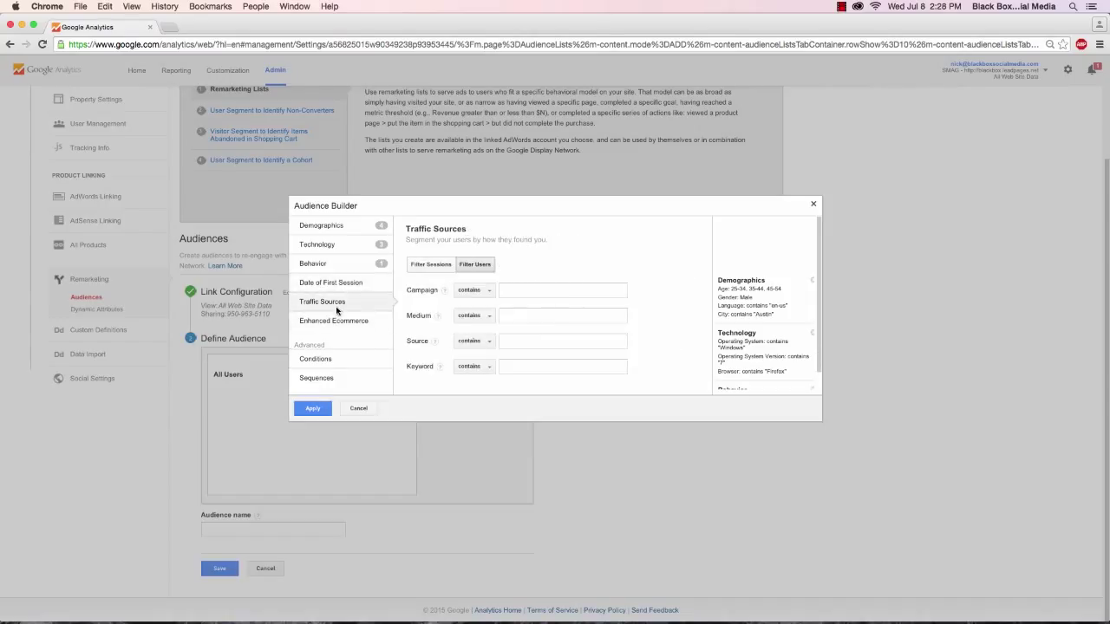
click(535, 292)
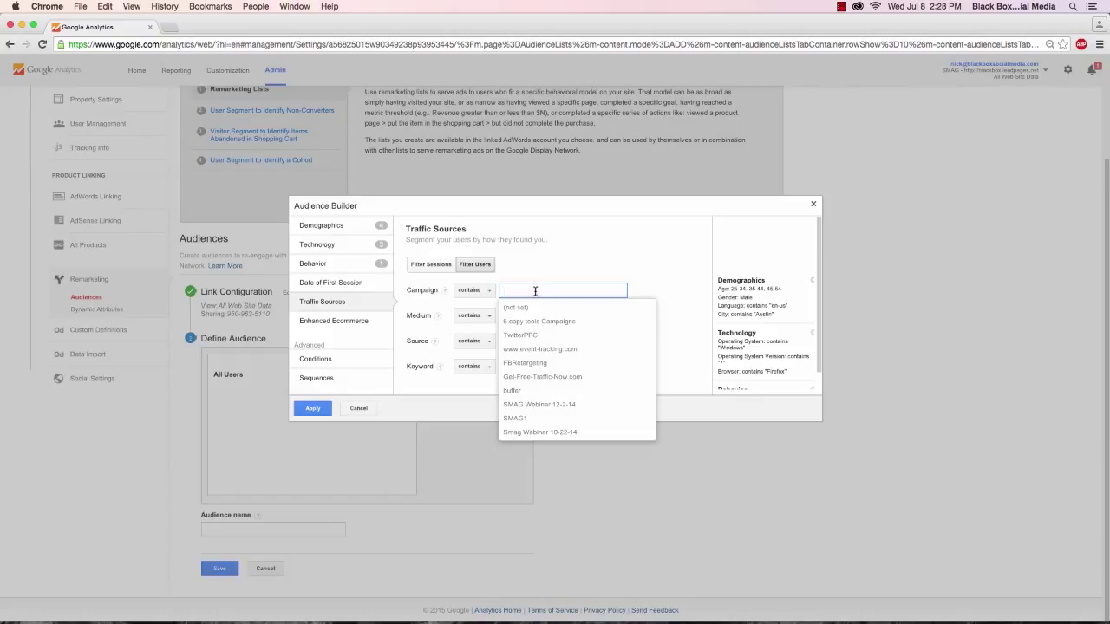
click(548, 337)
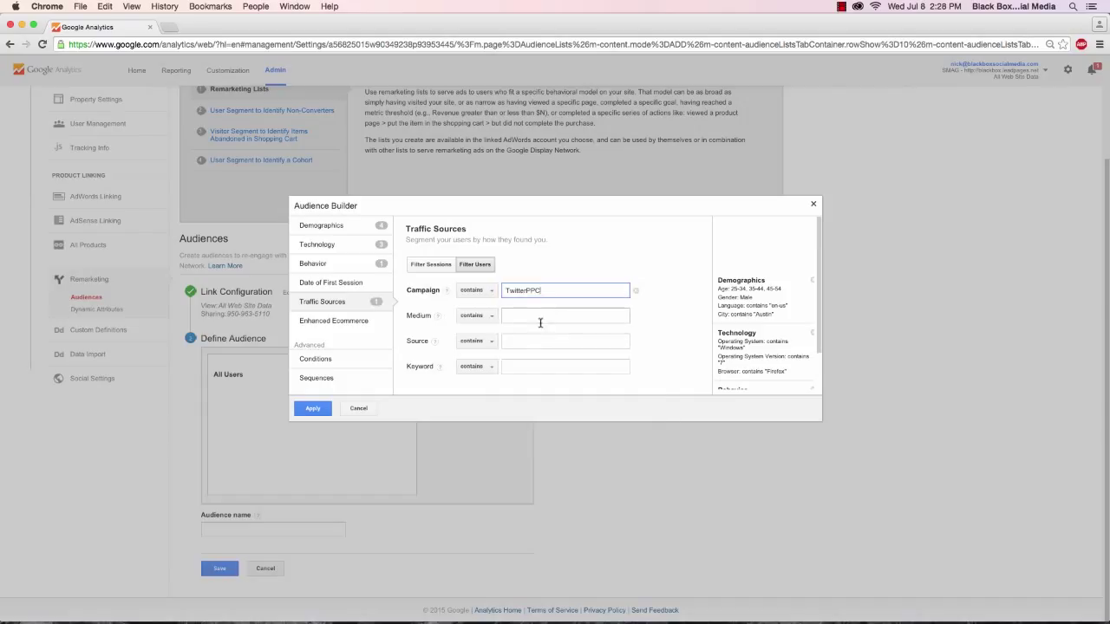
click(540, 318)
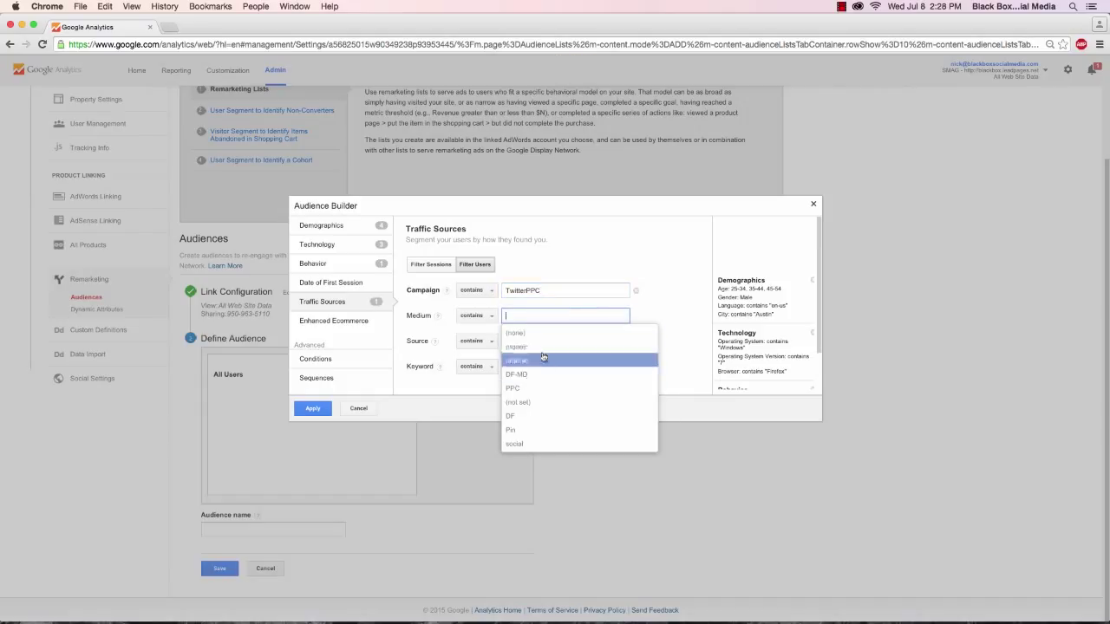
click(529, 391)
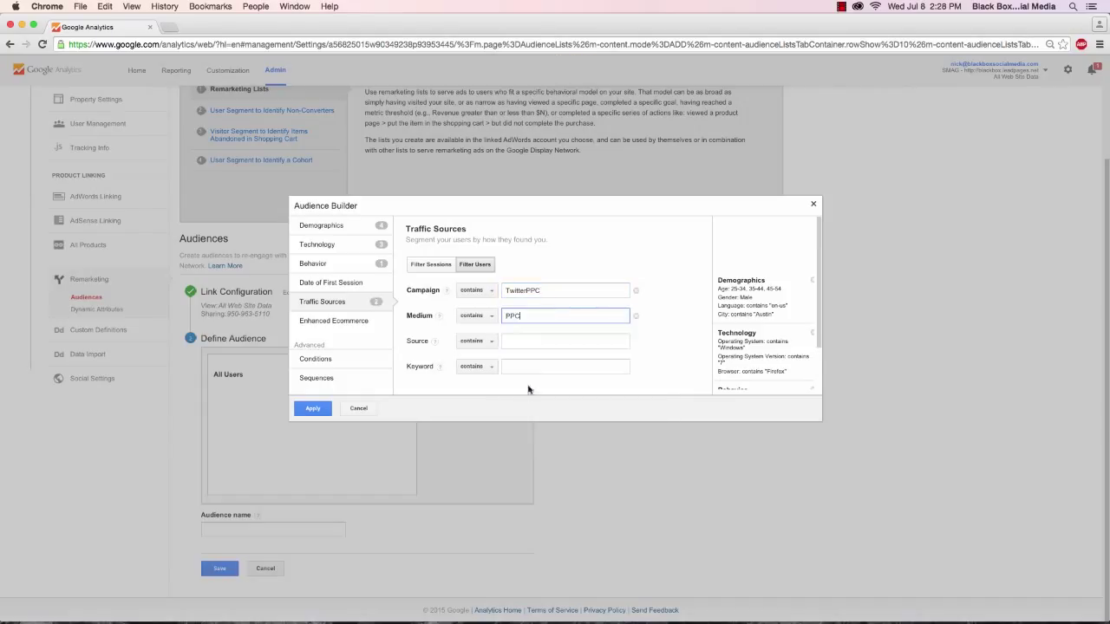
Add a traffic source condition for keyword contains facebooktools, and view the Enhanced Ecommerce conditions.
click(532, 340)
click(431, 359)
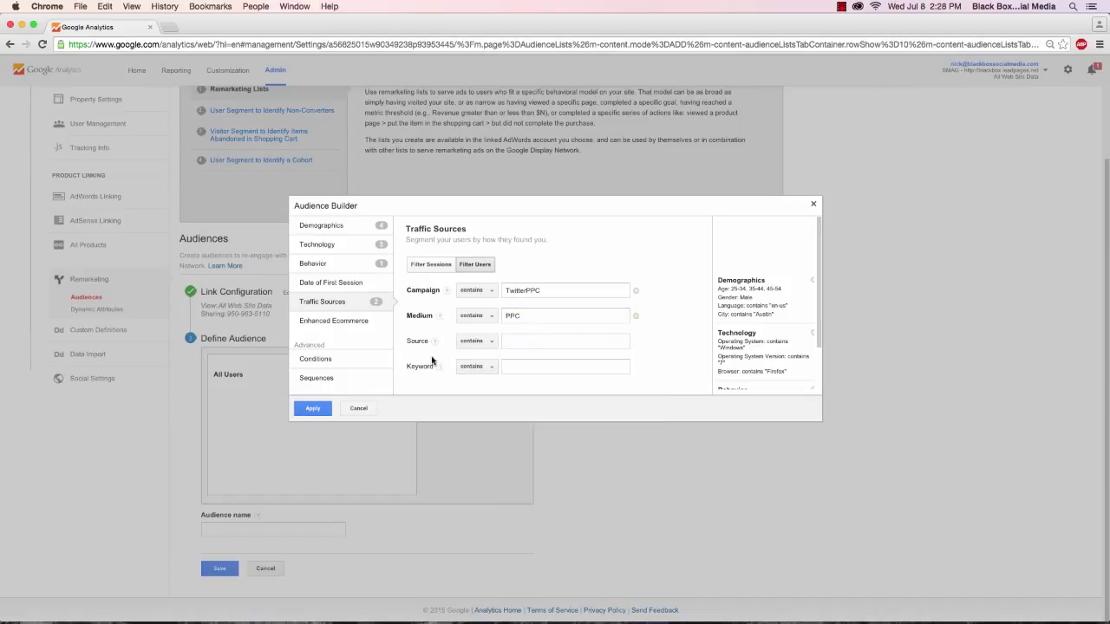
click(620, 371)
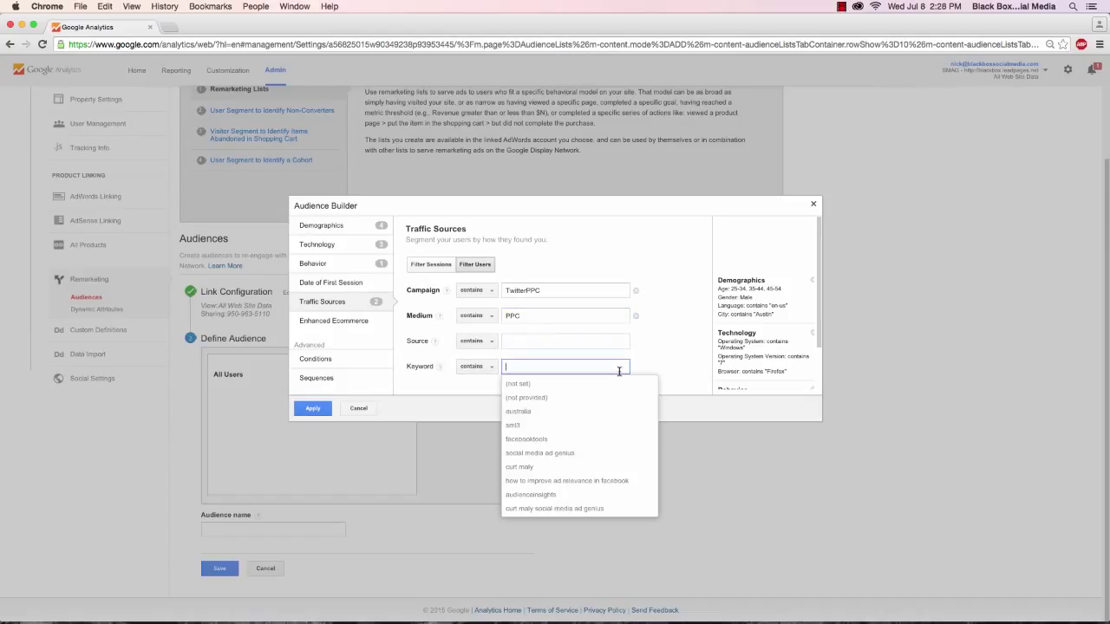
click(559, 440)
click(347, 321)
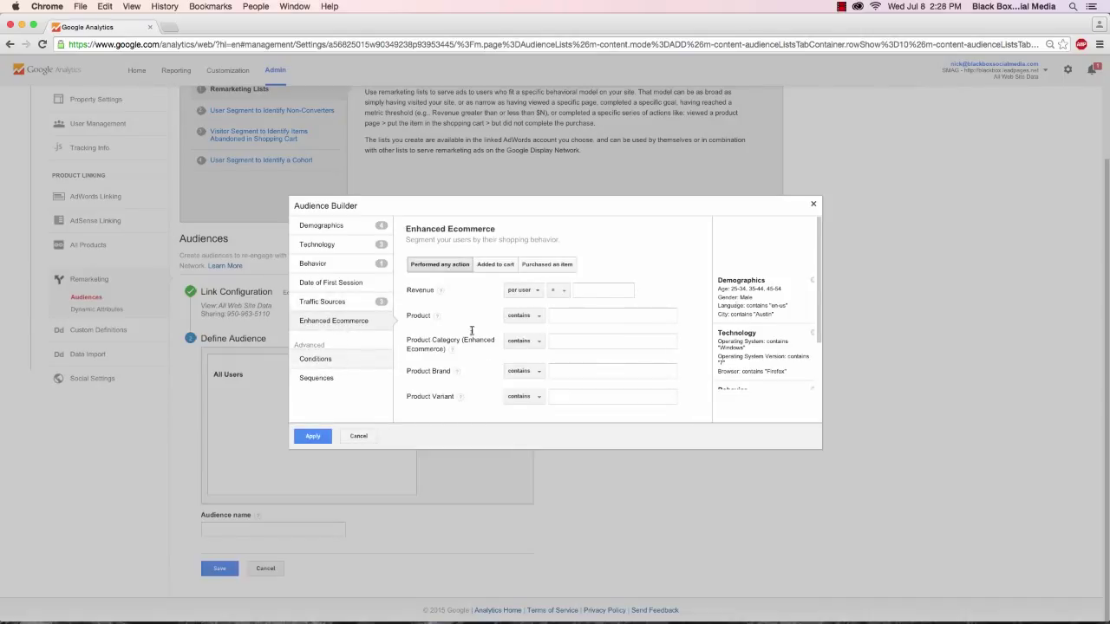
Add an advanced condition including sessions whose Screen Name contains socialmediaadgenius.com/.
click(351, 360)
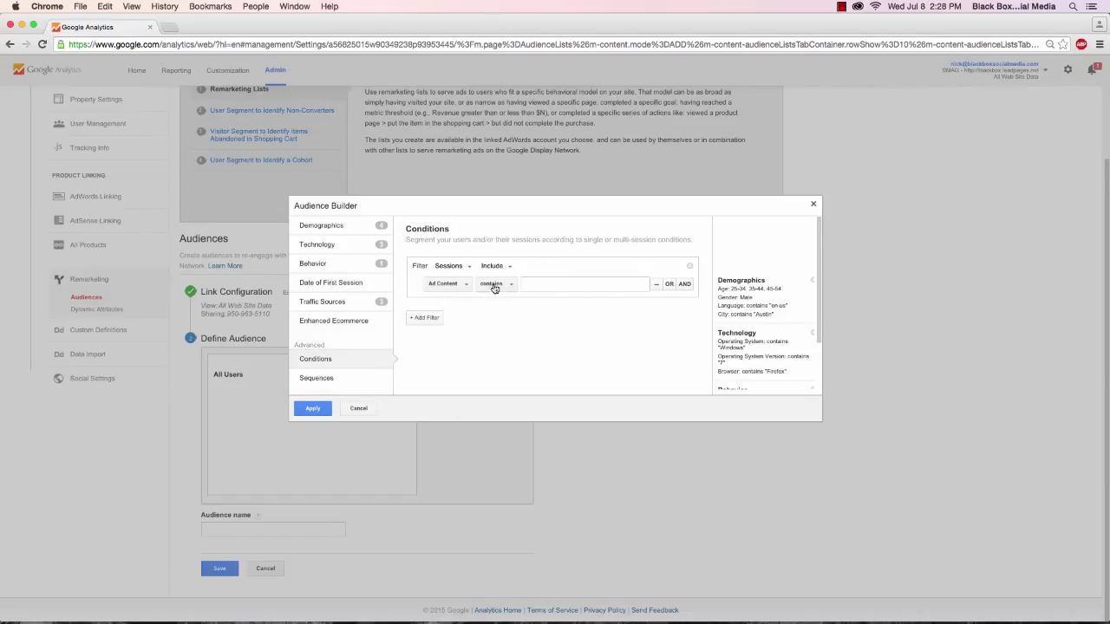
click(464, 285)
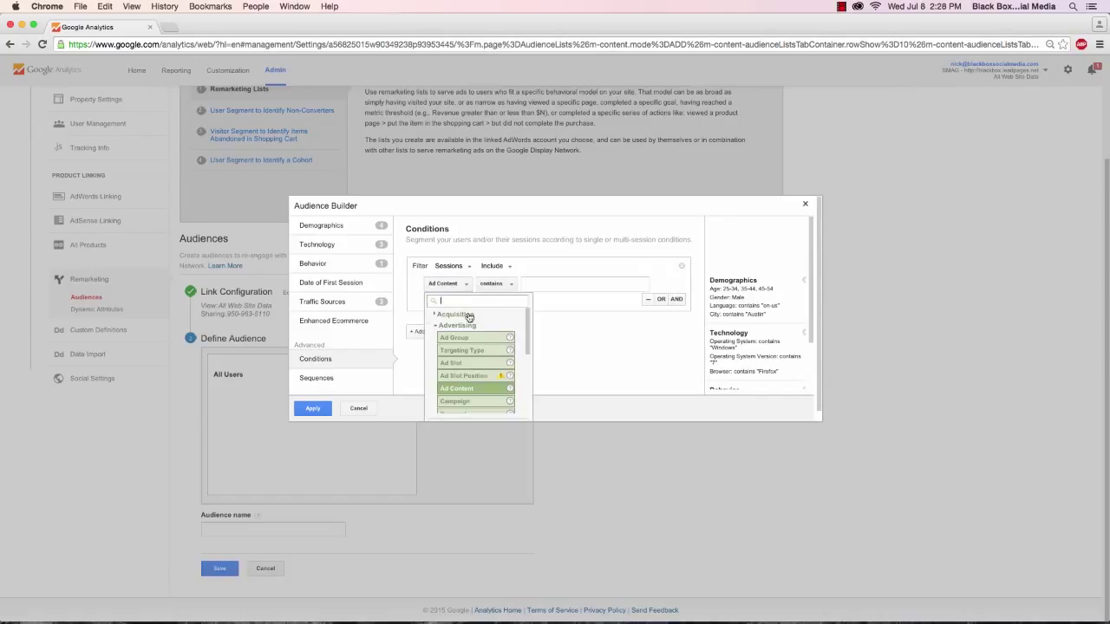
click(460, 315)
click(461, 314)
text(page)
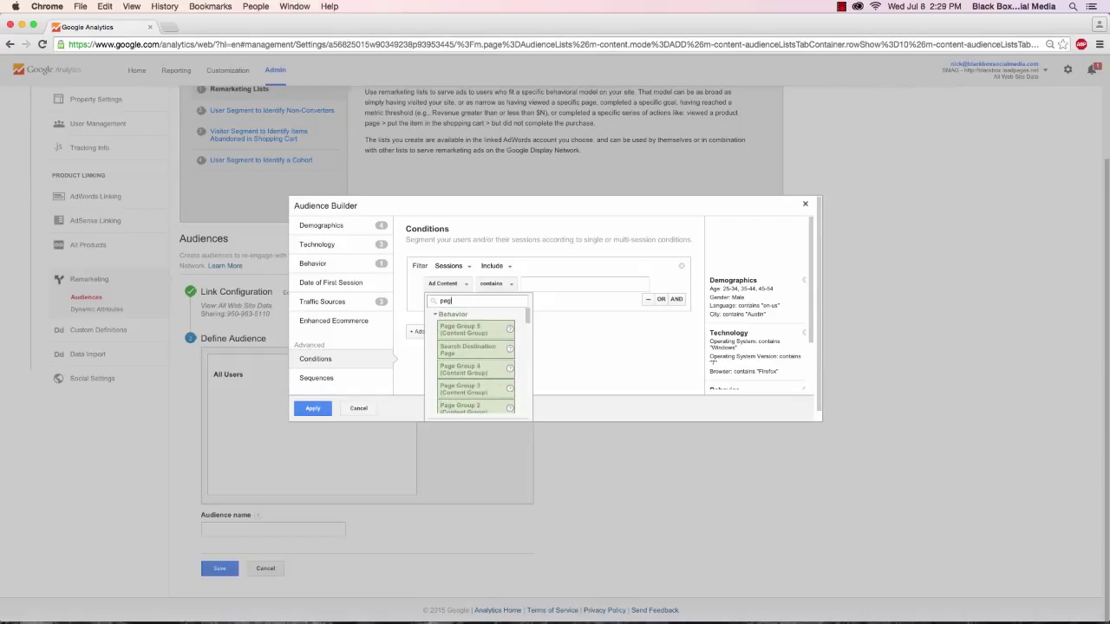
key(BackSpace)
key(BackSpace)
key(BackSpace)
text(scree)
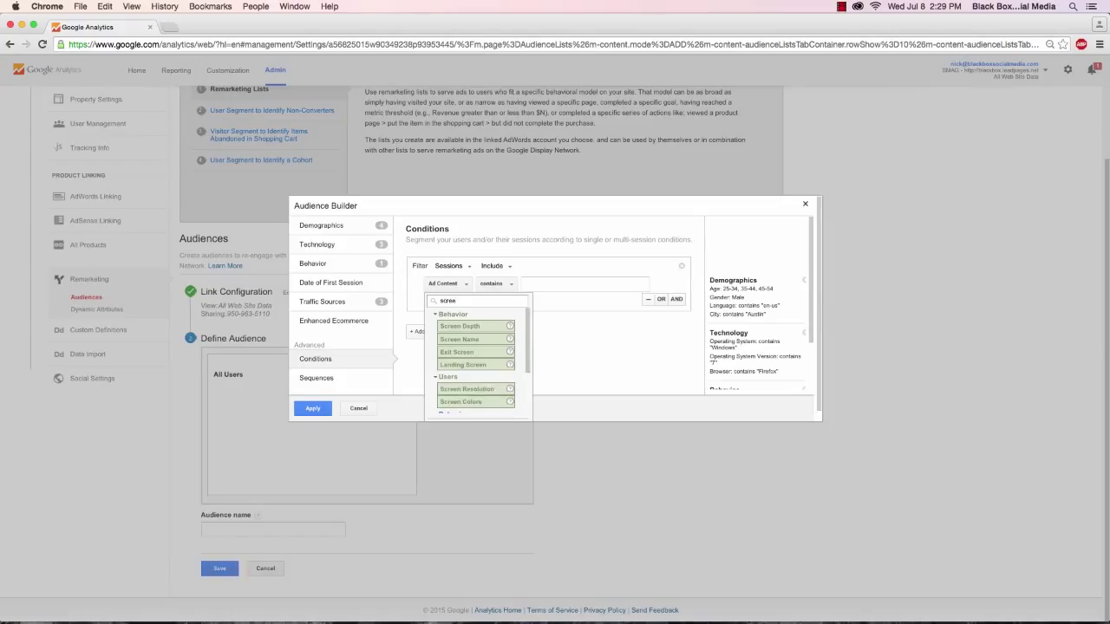
click(470, 339)
click(512, 286)
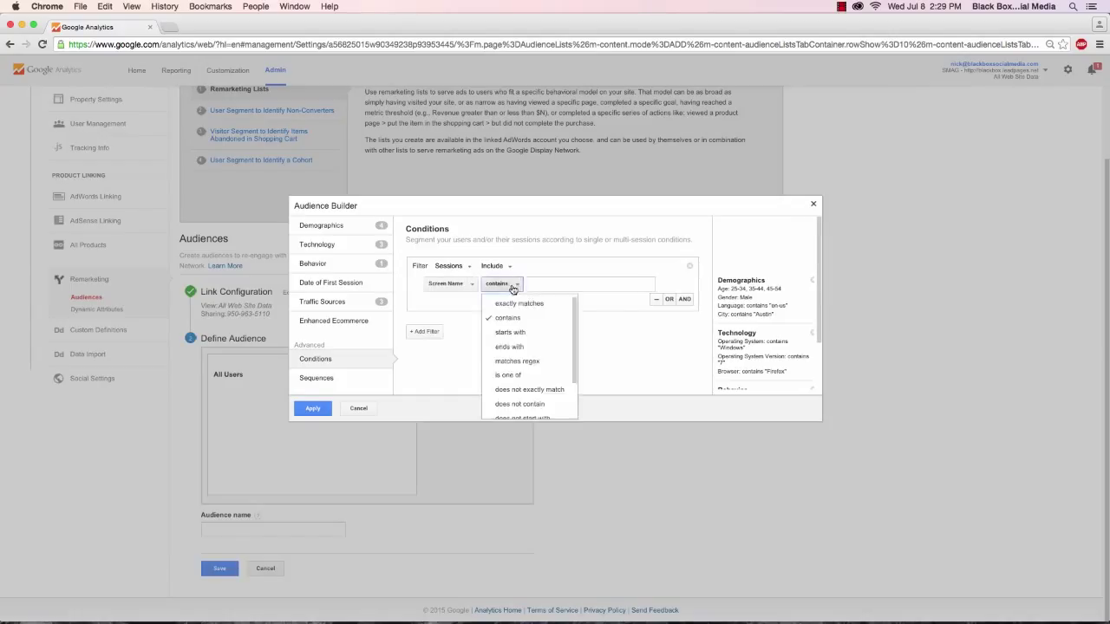
click(595, 284)
click(578, 308)
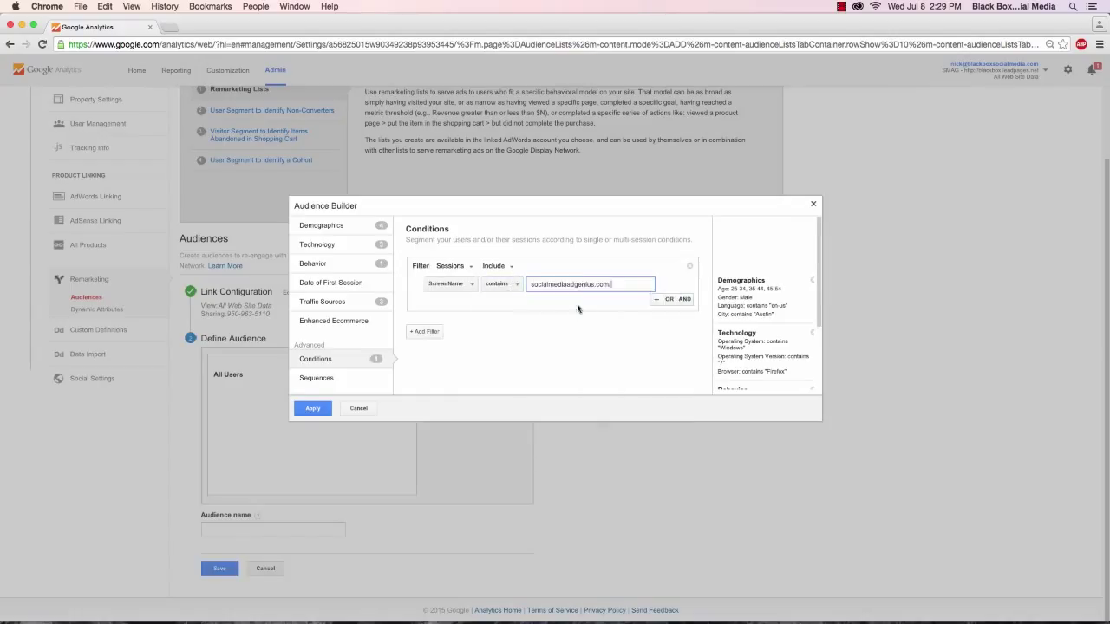
Add an AND condition for Keyword contains australia to the same include filter.
click(684, 299)
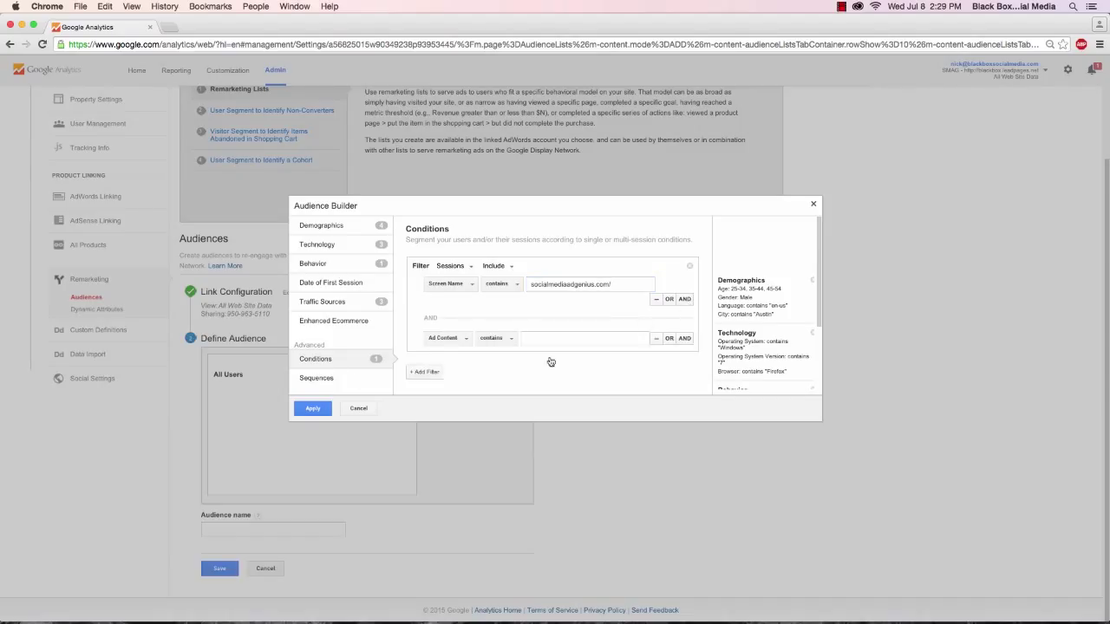
click(441, 340)
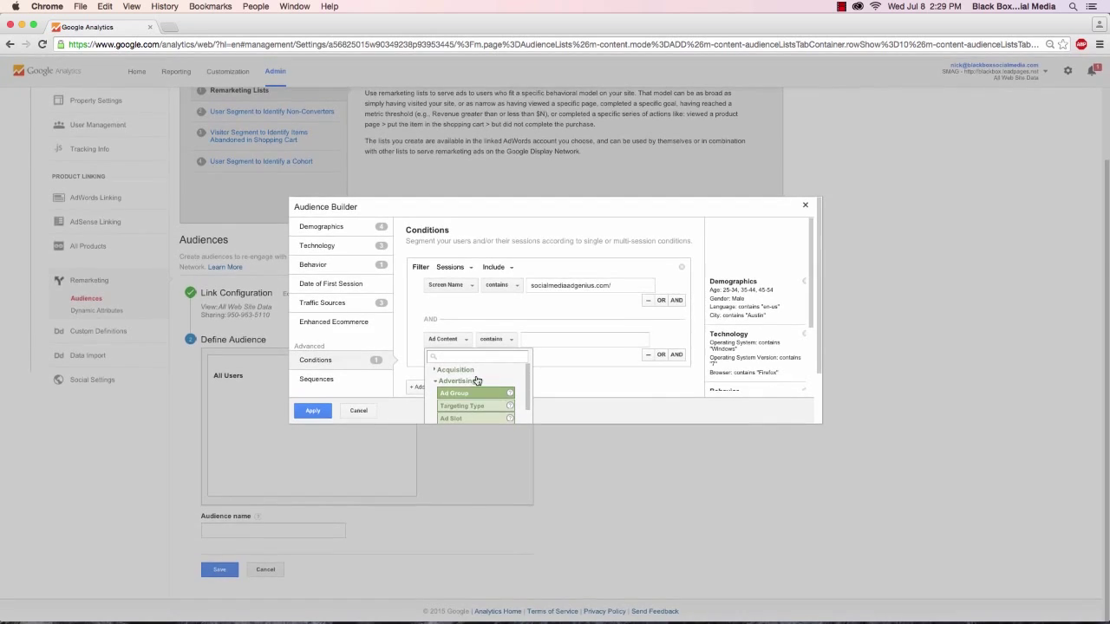
scroll(477, 381, down, 3)
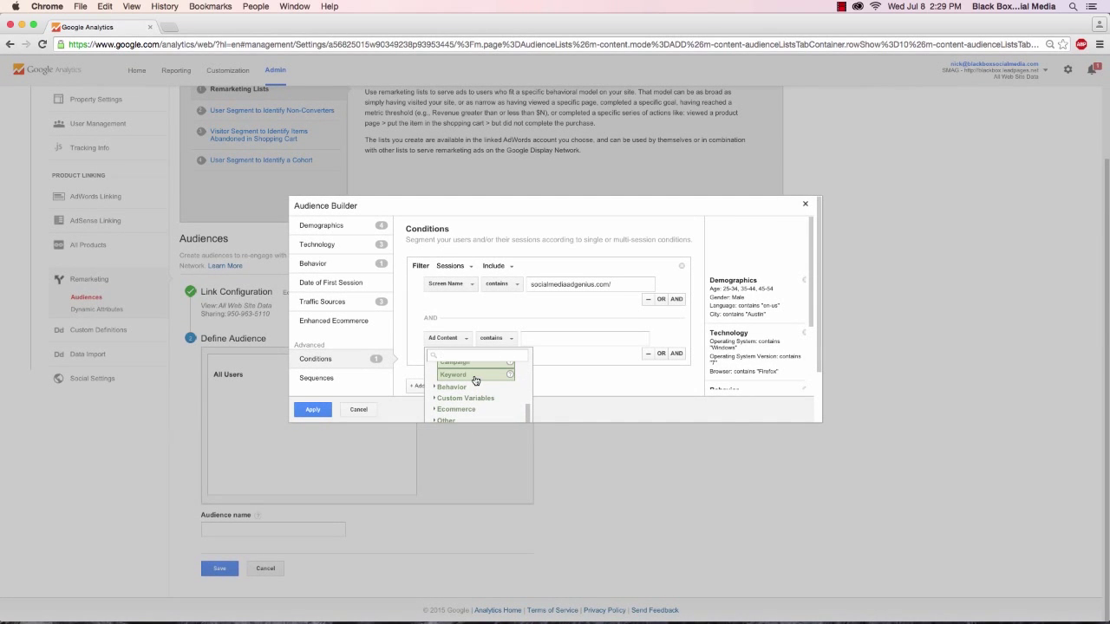
click(476, 376)
click(564, 339)
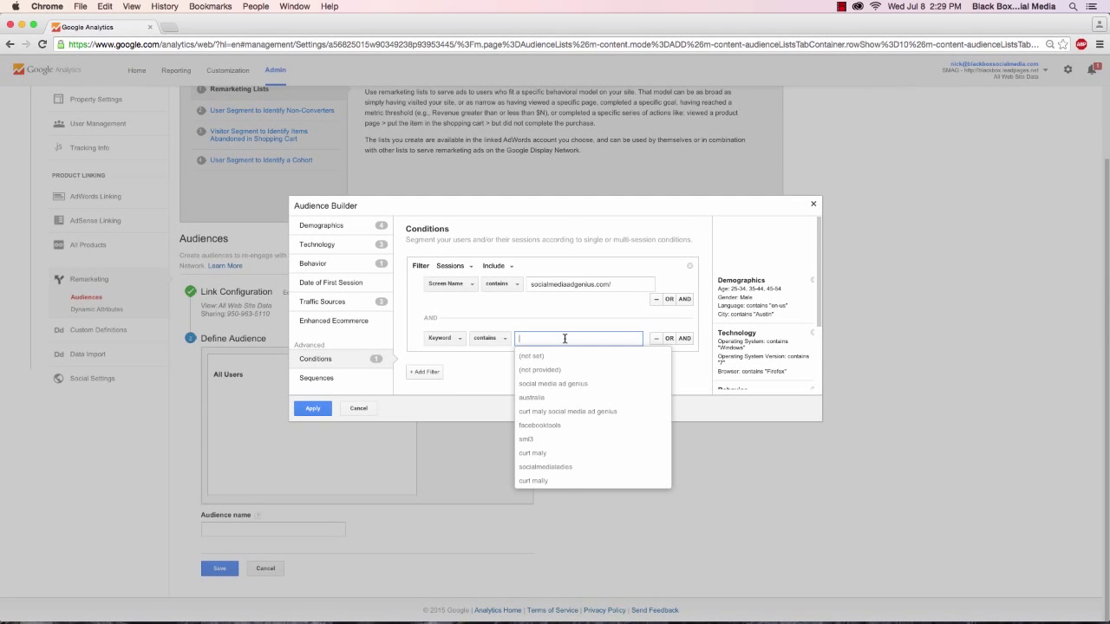
click(546, 399)
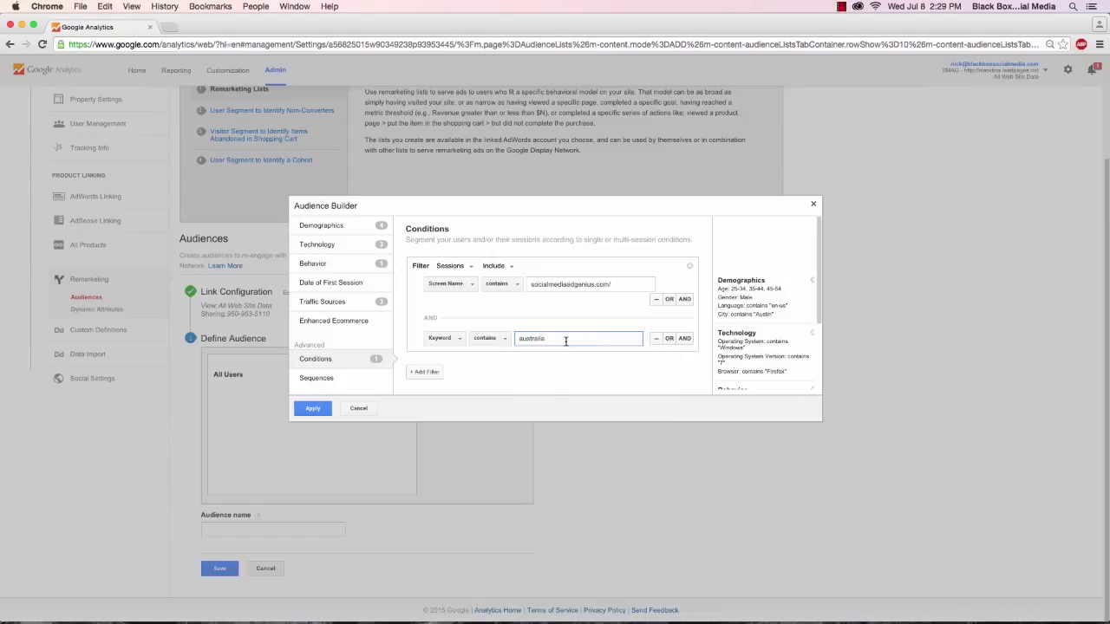
click(547, 363)
click(565, 345)
Add a second filter excluding sessions whose Screen Name contains blog.socialmediaadgenius.com/.
click(426, 371)
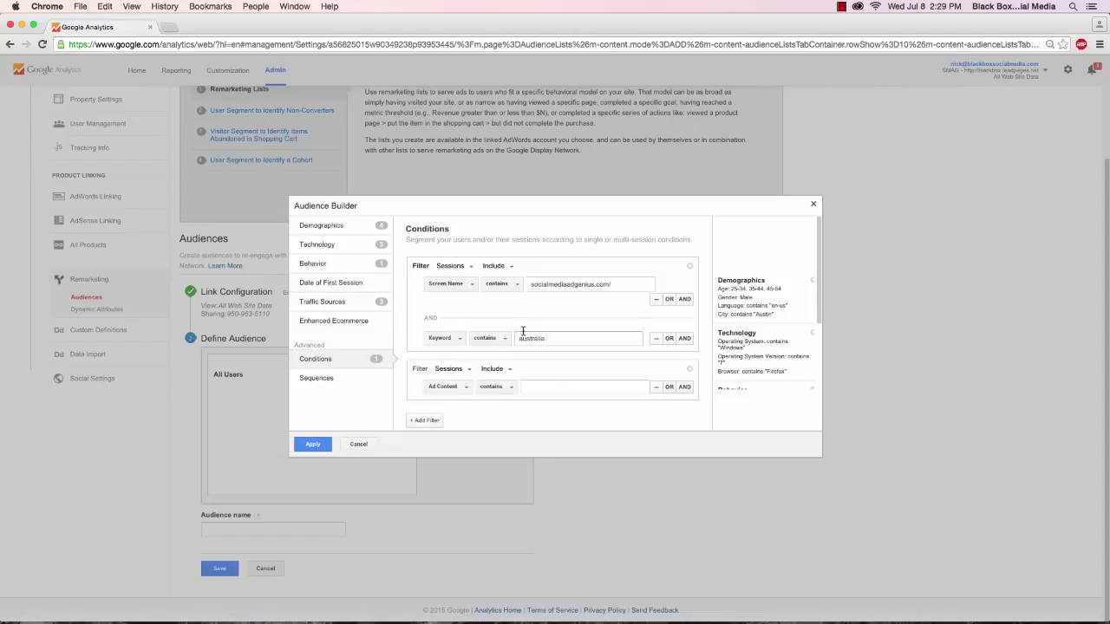
click(493, 369)
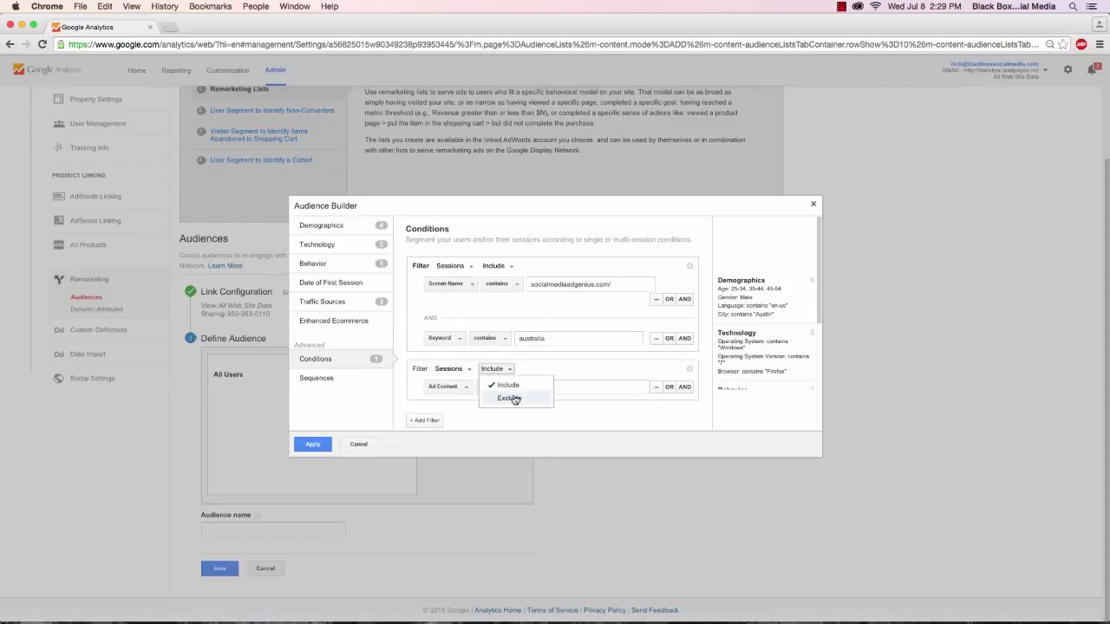
click(509, 398)
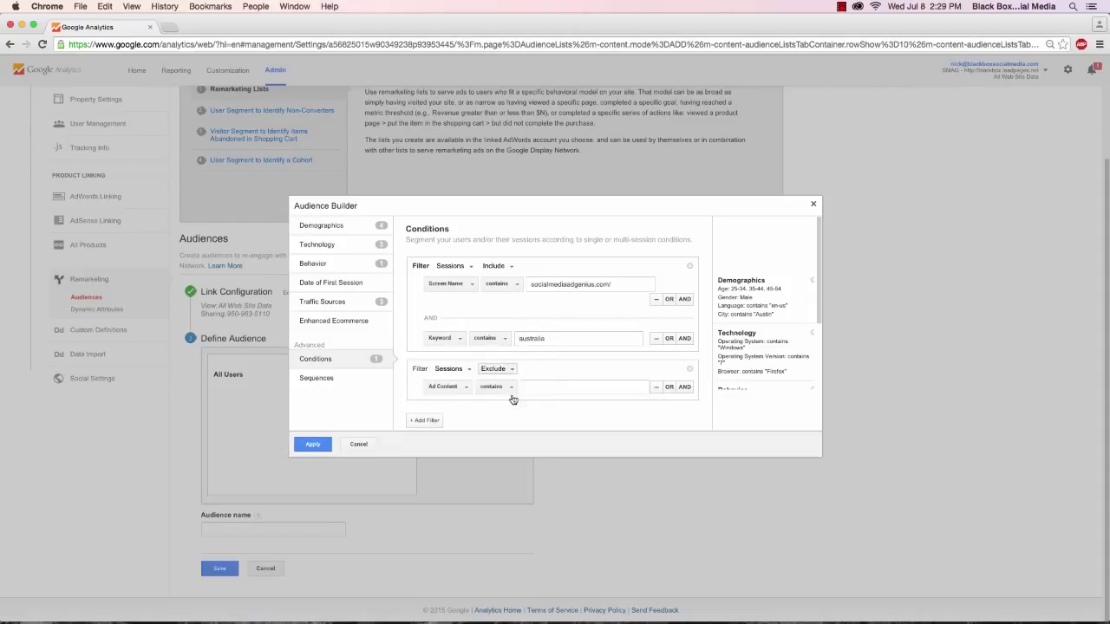
click(457, 391)
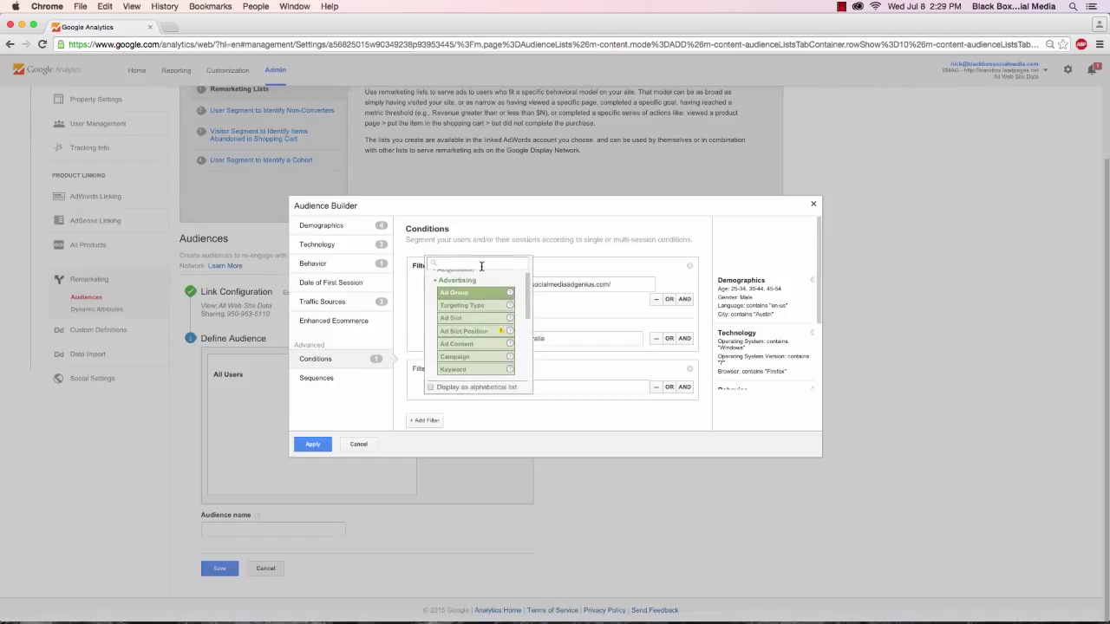
text(screen)
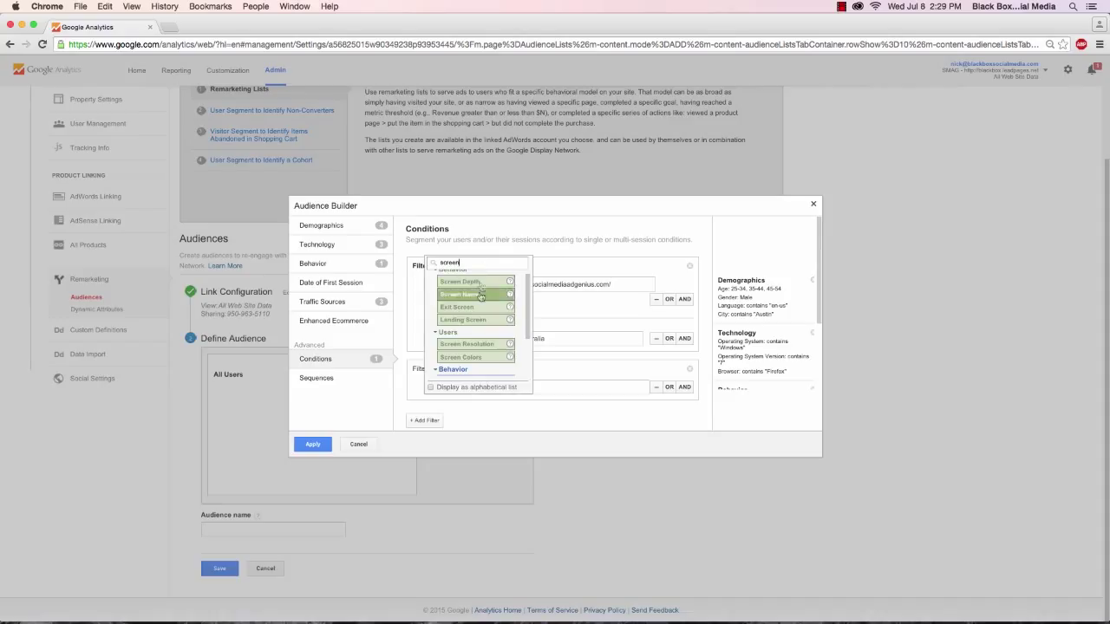
click(464, 294)
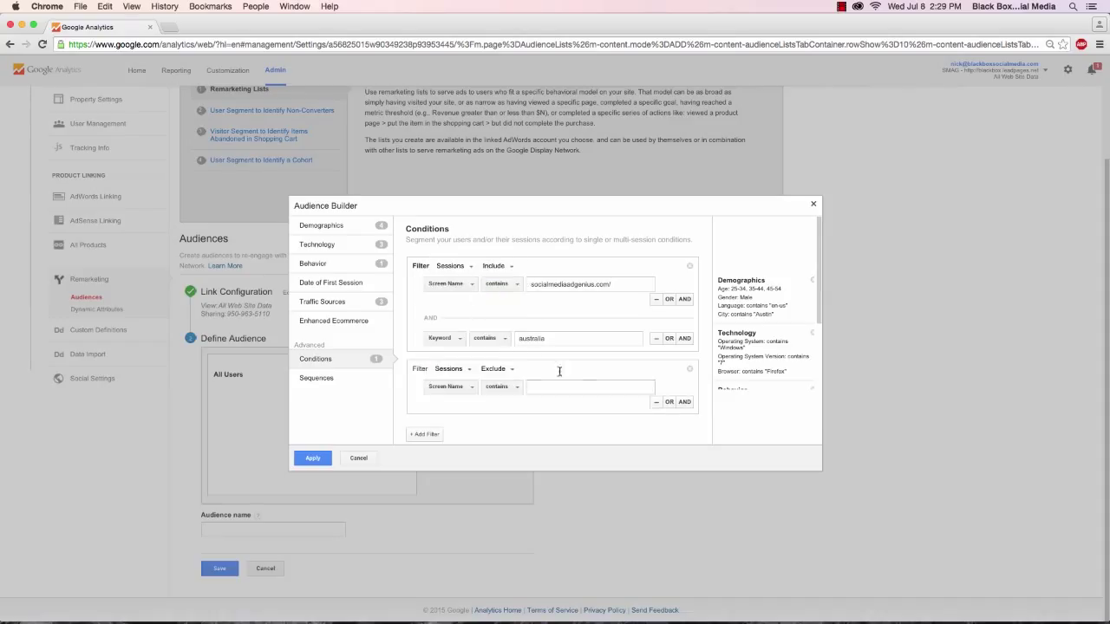
click(598, 386)
text(blog)
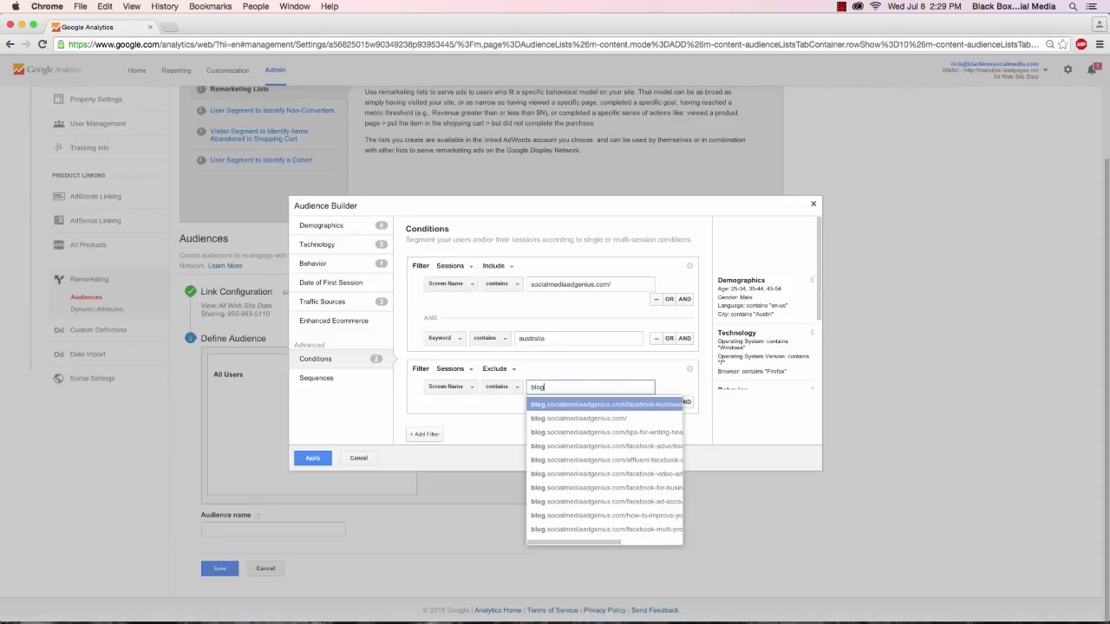
click(607, 420)
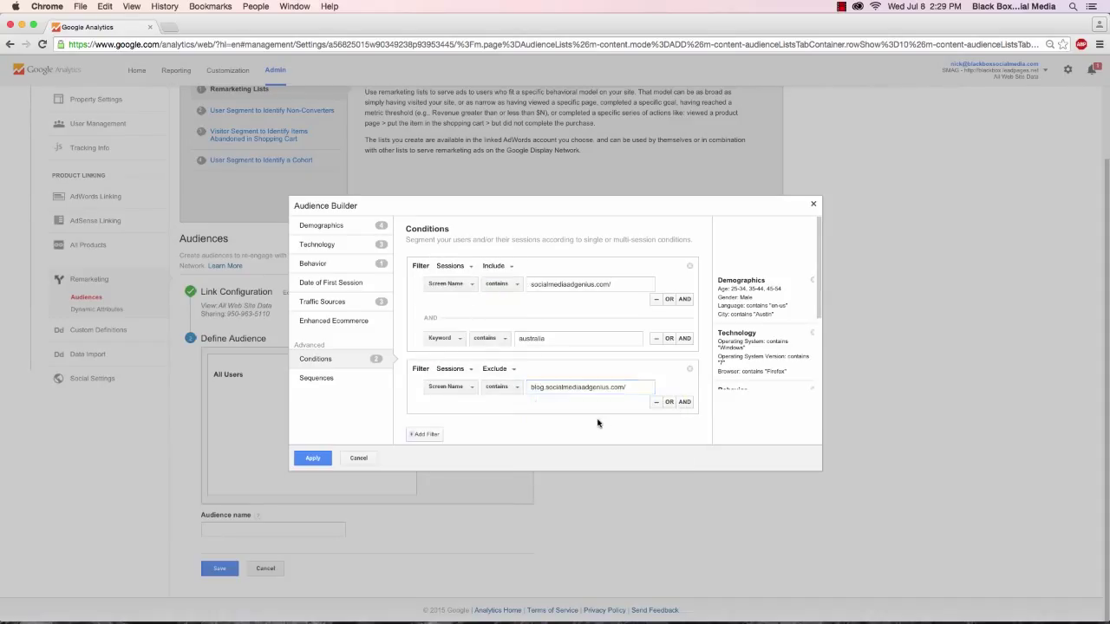
Create a two-step sequence and set step 1 to Screen Name contains blog.socialmediaadgenius.com/.
click(314, 378)
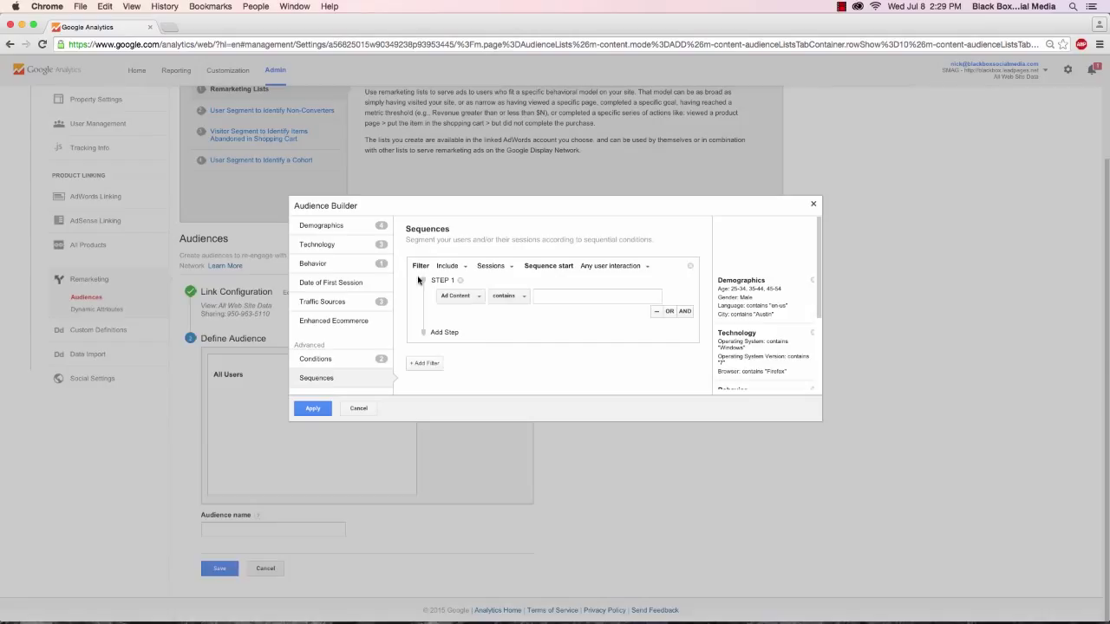
click(452, 334)
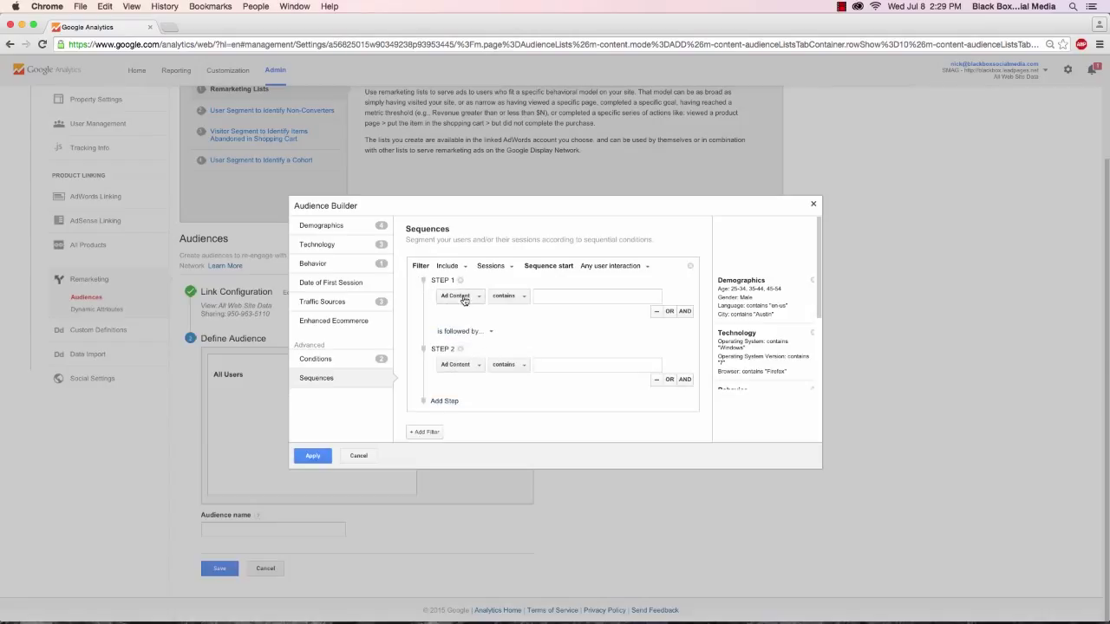
click(474, 297)
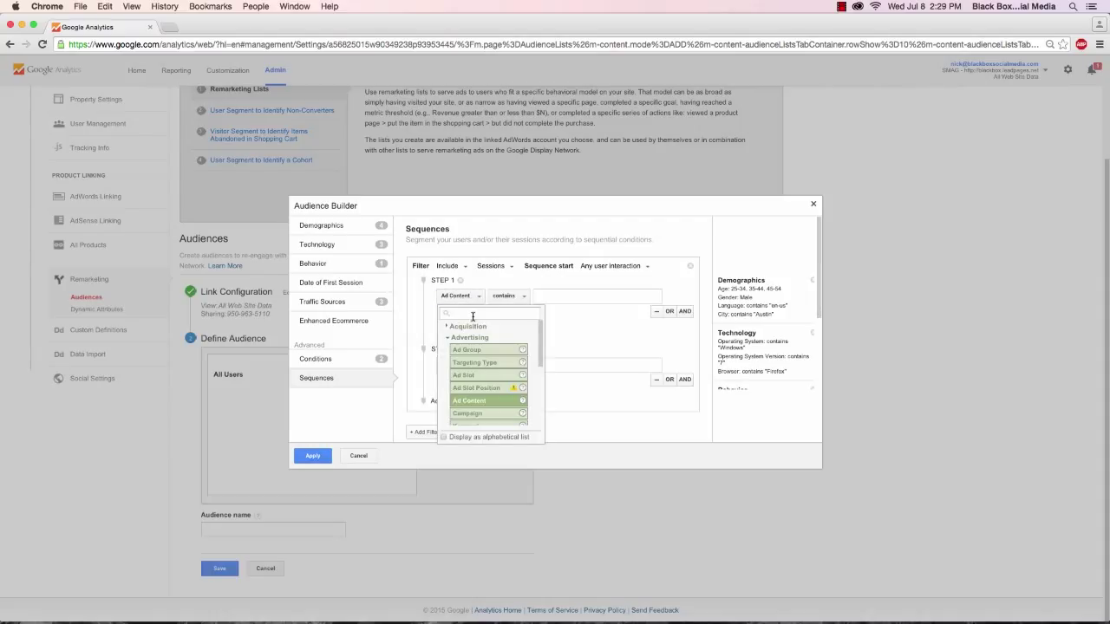
key(BackSpace)
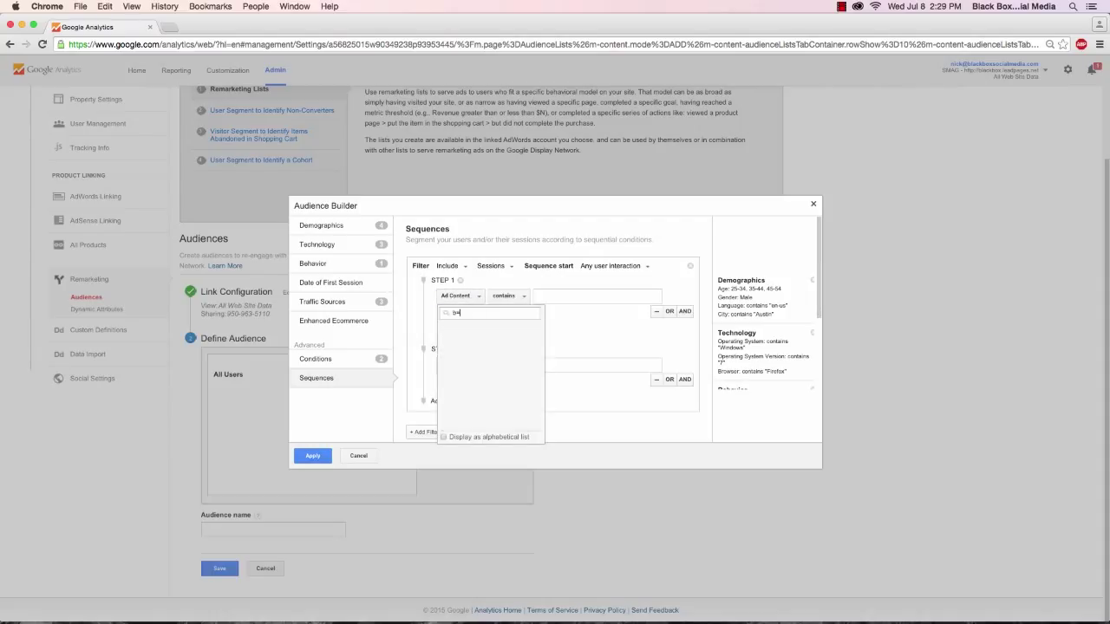
text(screen)
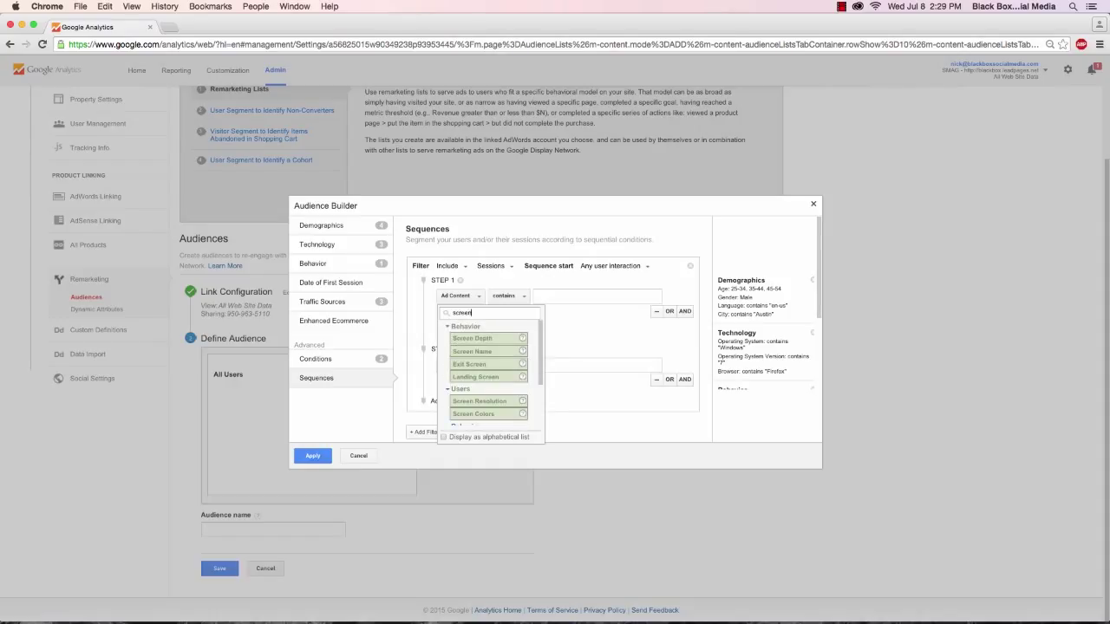
click(471, 352)
click(610, 295)
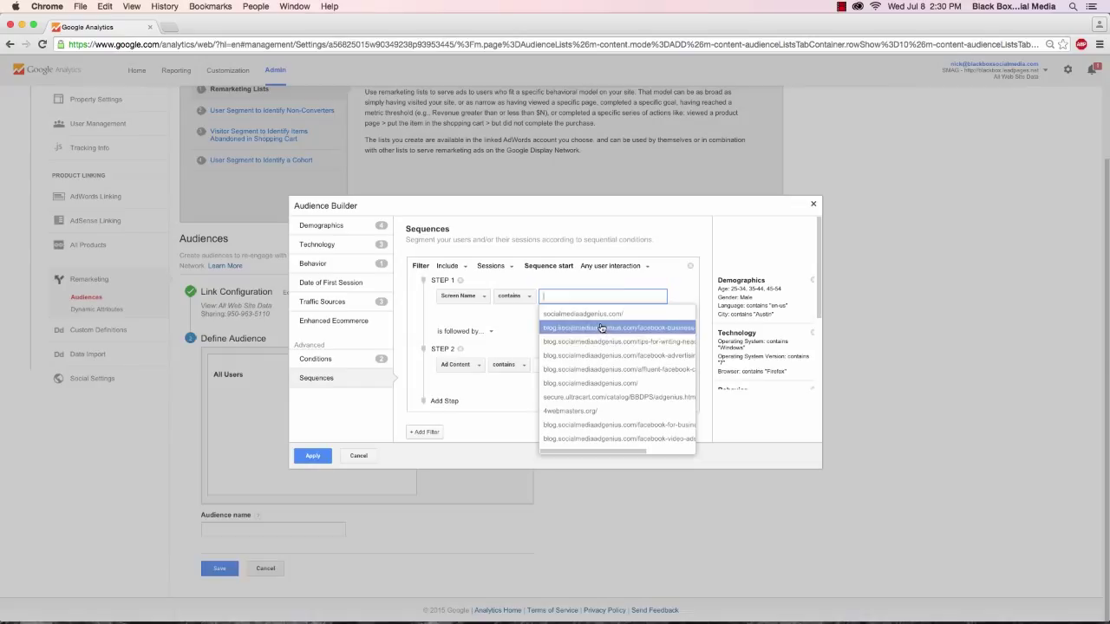
click(595, 384)
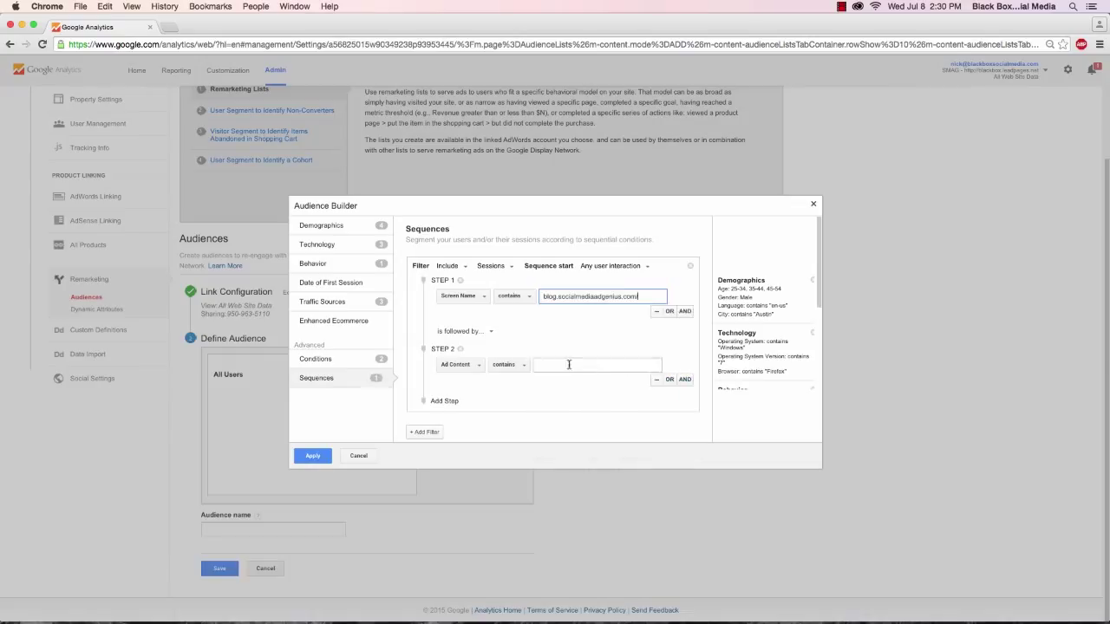
Set sequence step 2 to Screen Name contains socialmediaadgenius.com/, with no OR alternative.
click(473, 368)
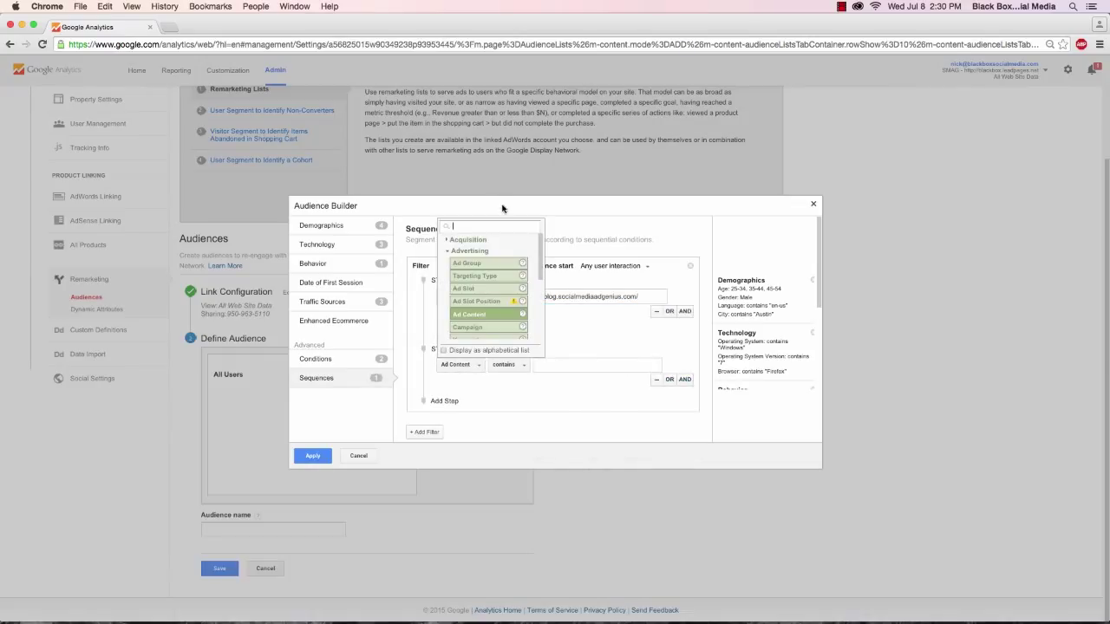
text(screen)
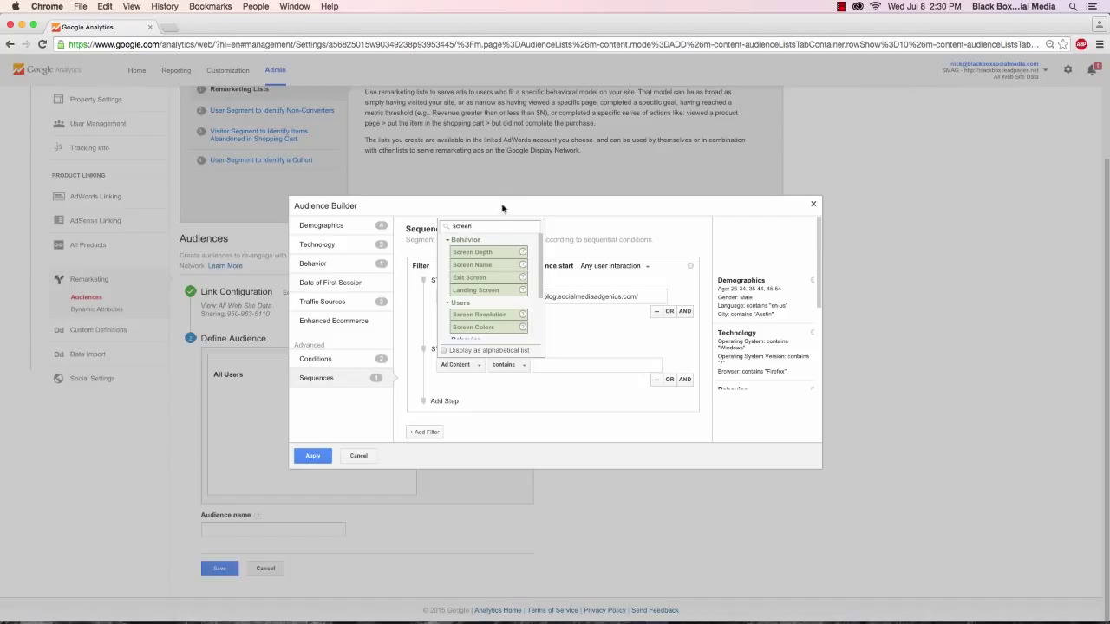
click(491, 265)
click(609, 364)
key(Down)
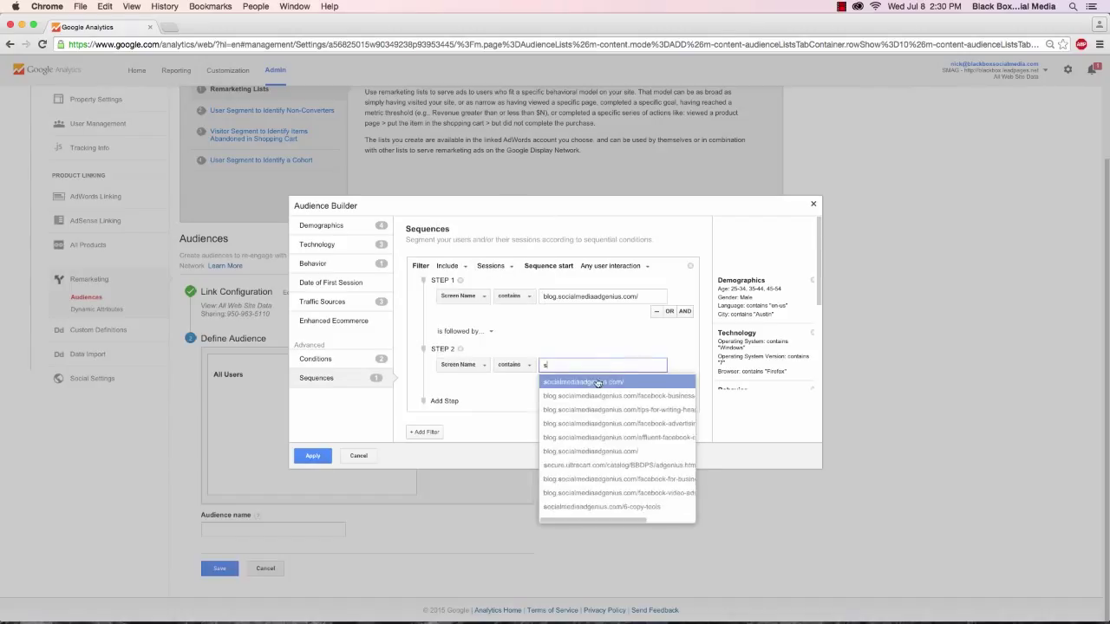
key(Return)
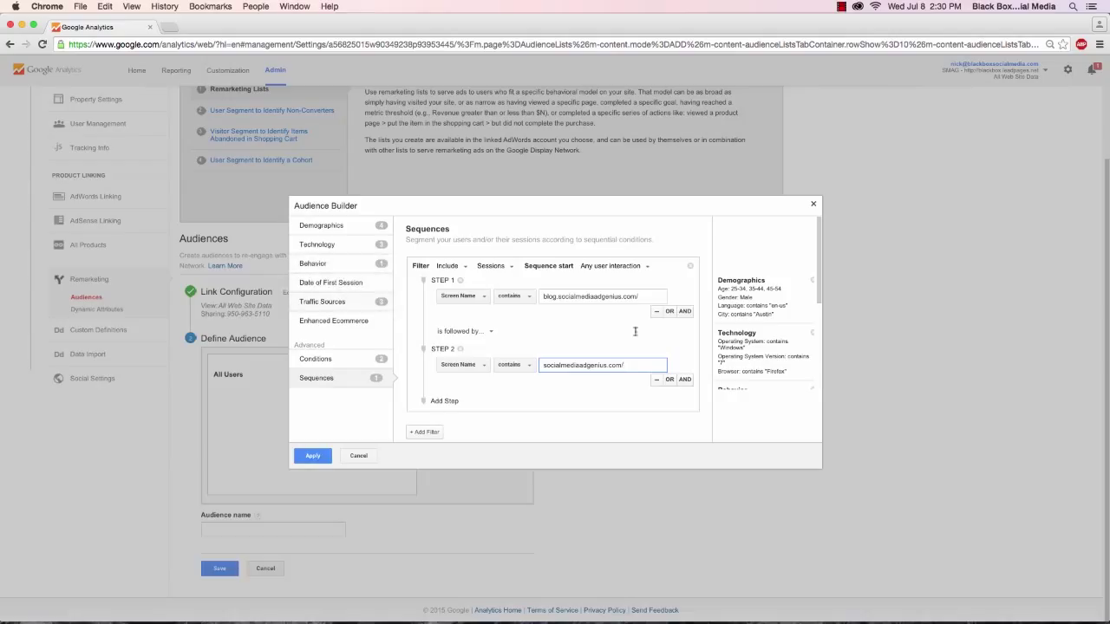
click(669, 380)
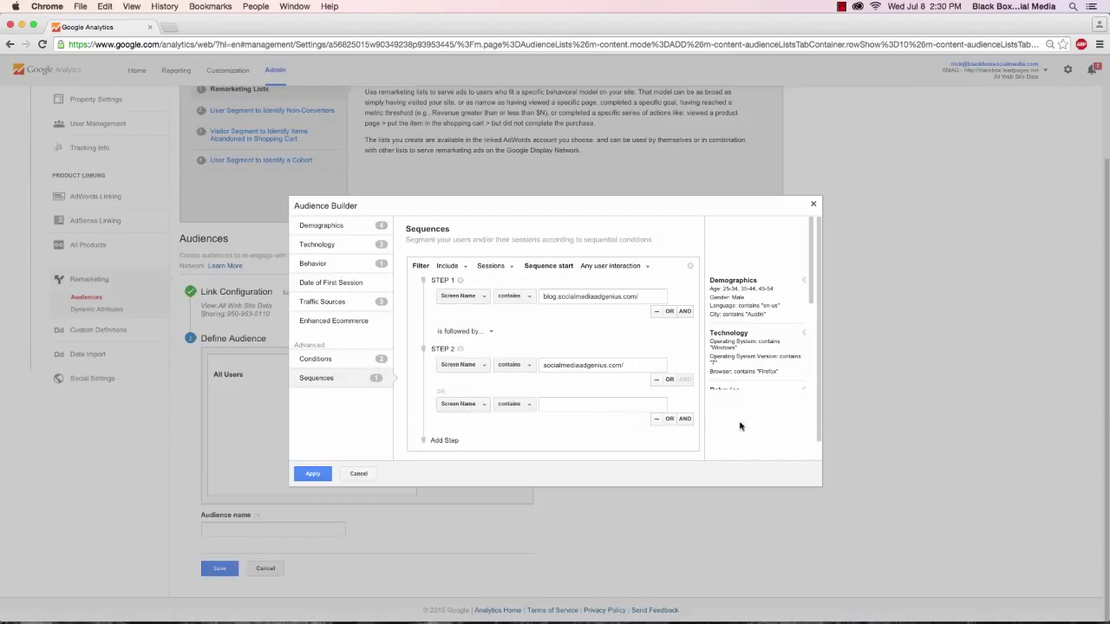
click(657, 419)
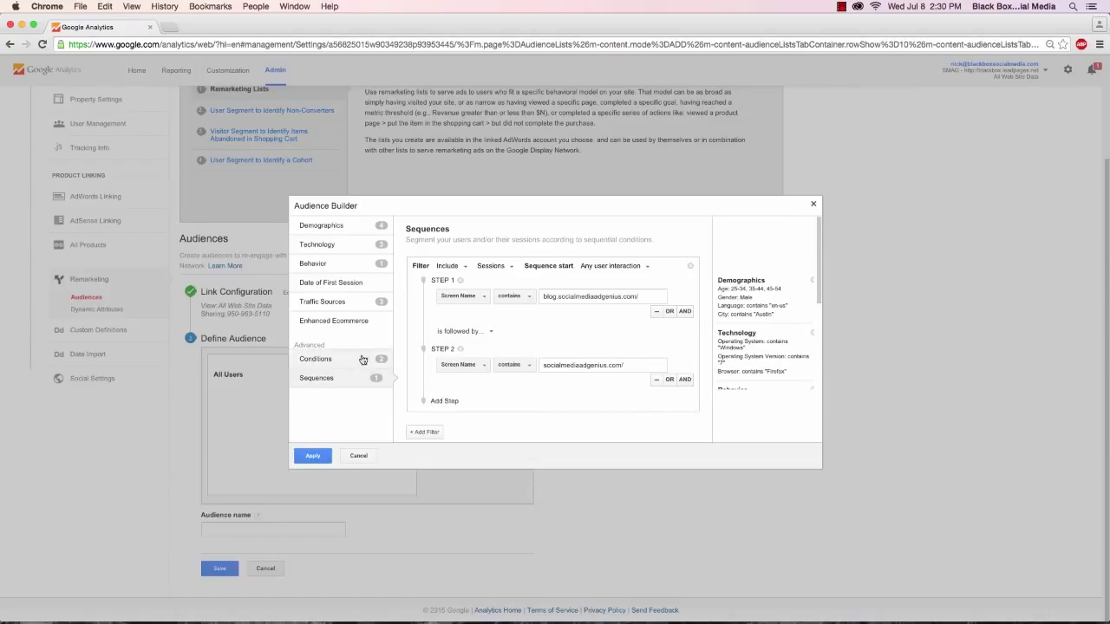
Add another sequence filter and discard the whole unsaved audience, returning to the audiences list.
click(425, 432)
scroll(580, 372, down, 2)
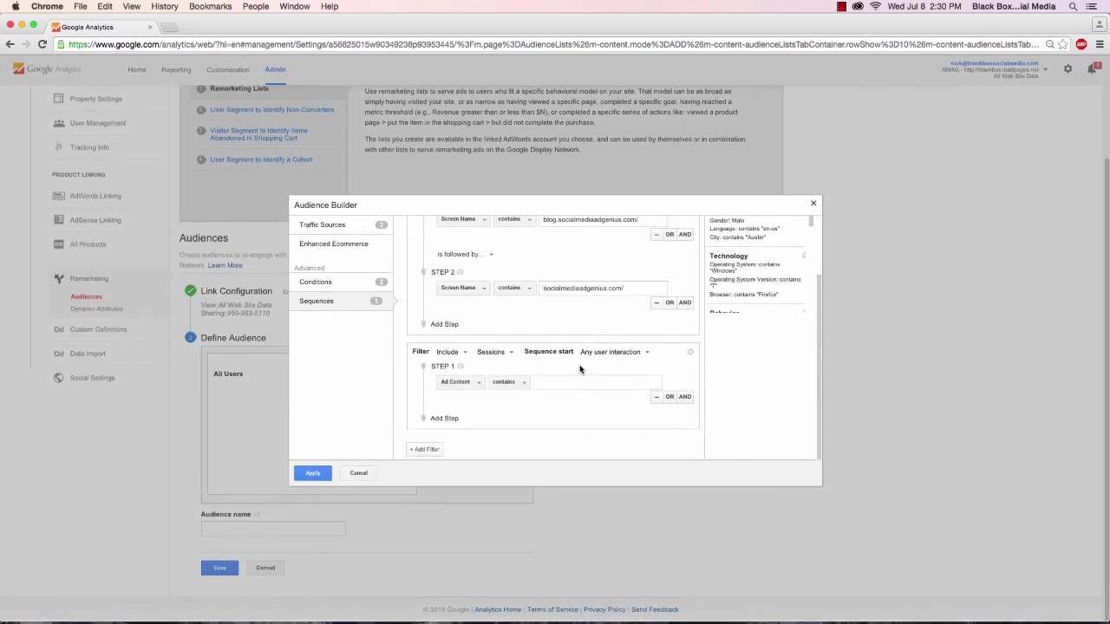
scroll(493, 345, up, 2)
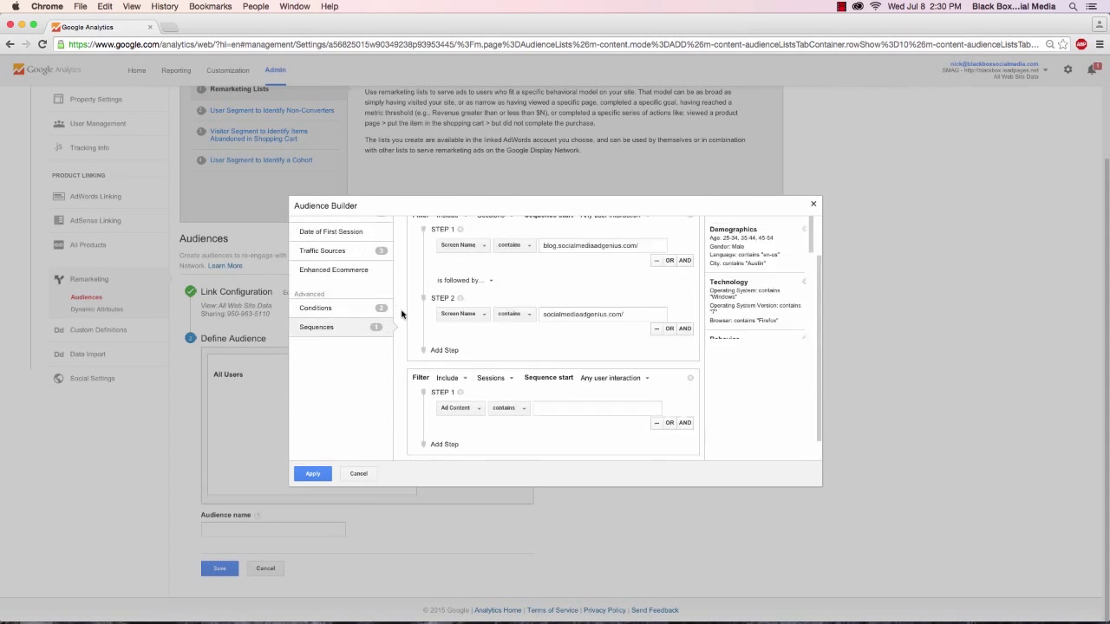
click(358, 474)
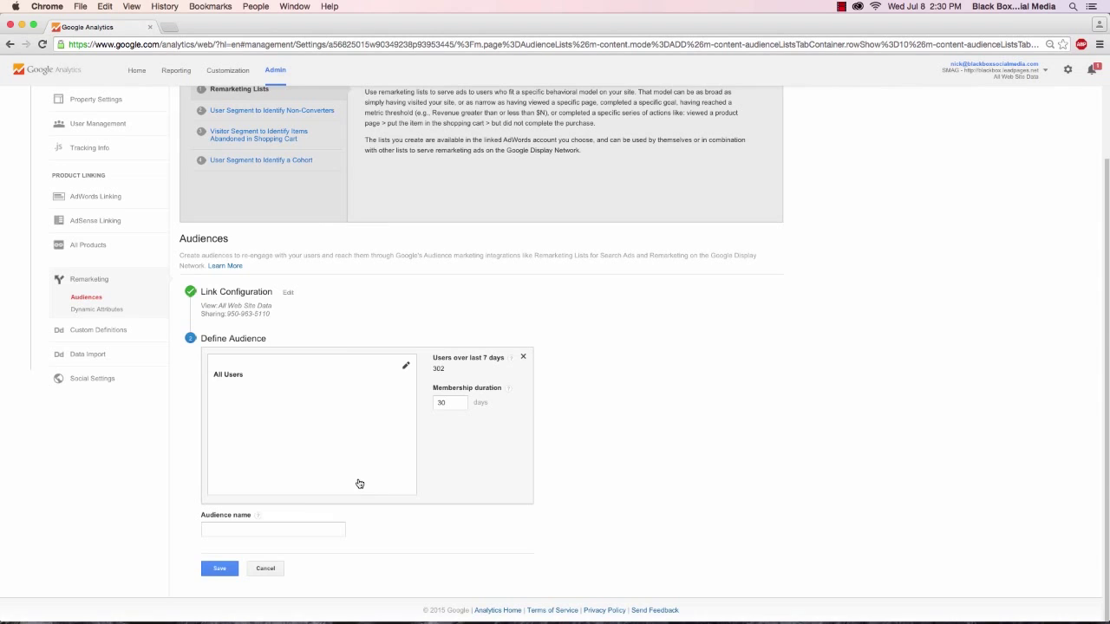
click(278, 570)
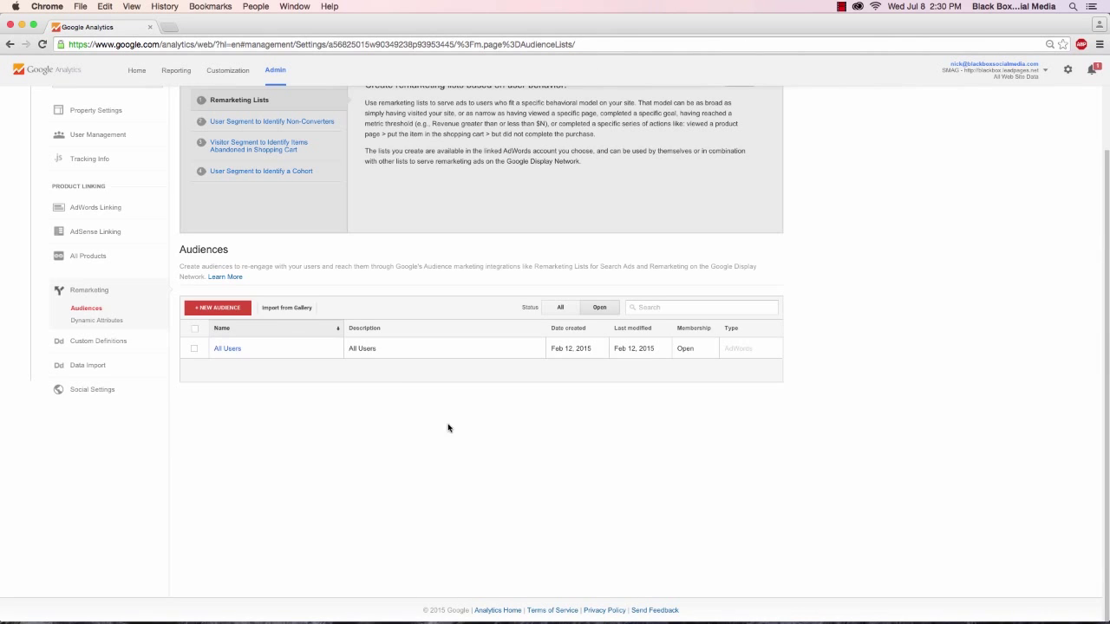
Browse the gallery of importable remarketing lists and filter it to the Ecommerce category only.
click(285, 309)
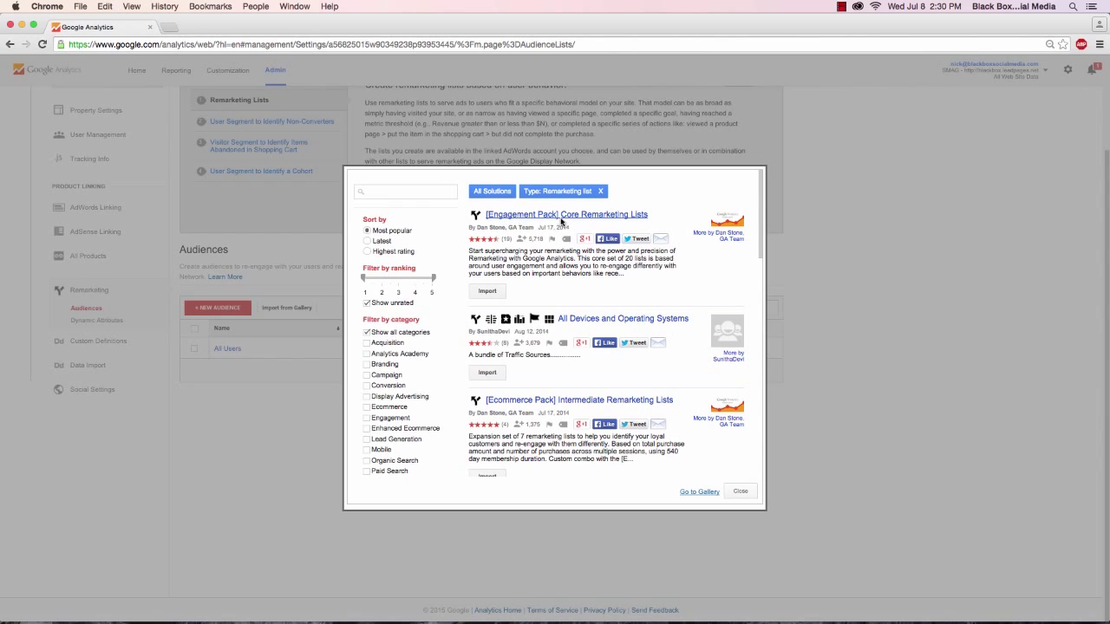
scroll(593, 286, down, 1)
scroll(593, 286, down, 5)
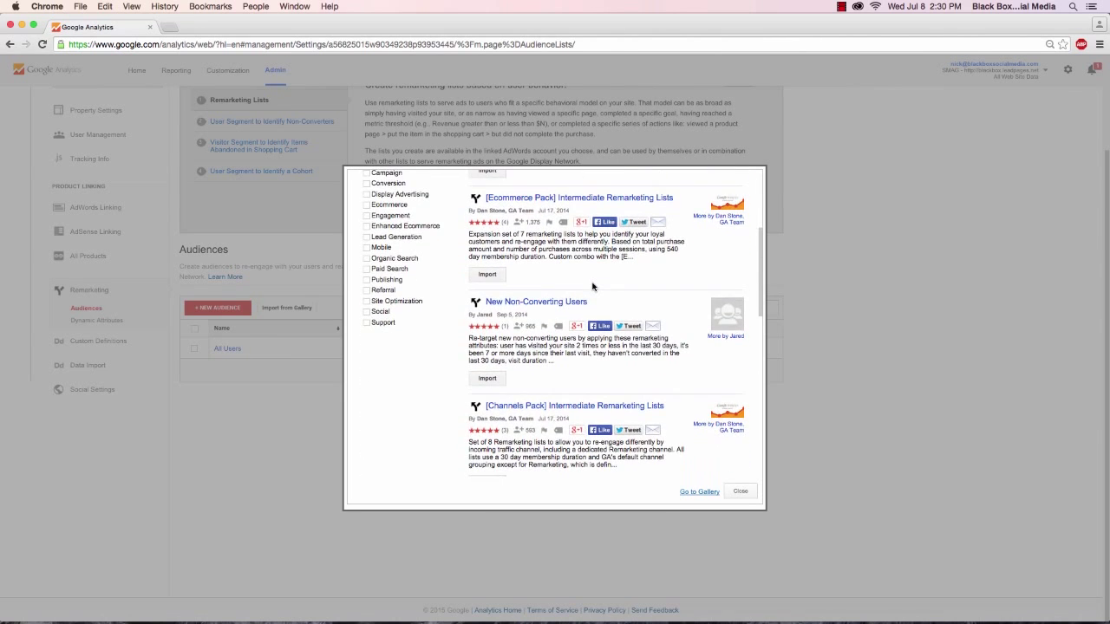
scroll(593, 287, up, 6)
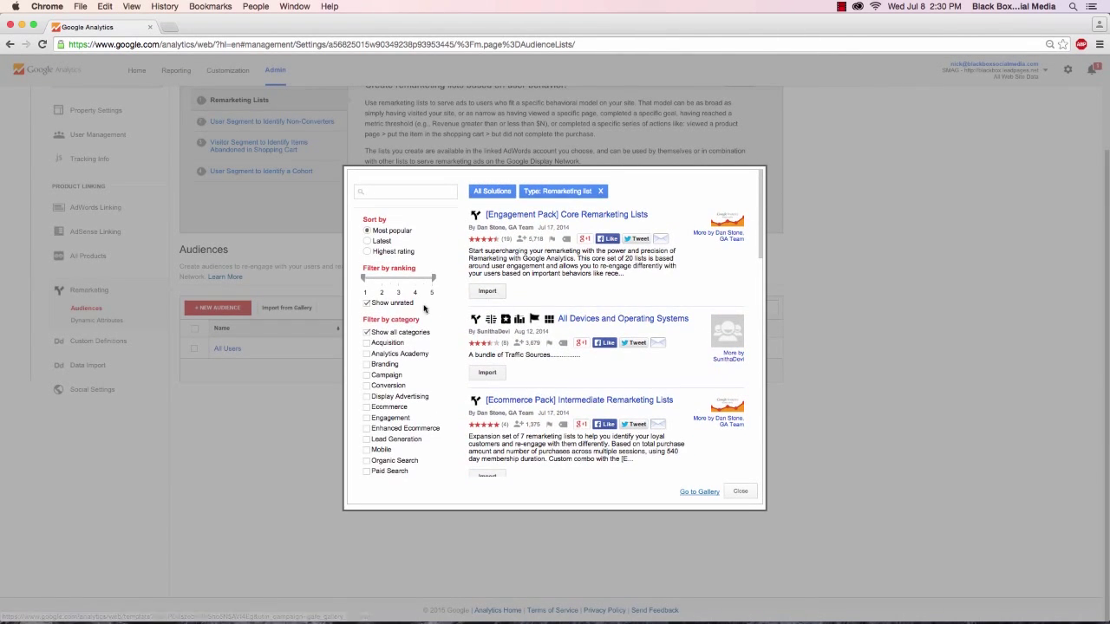
click(367, 333)
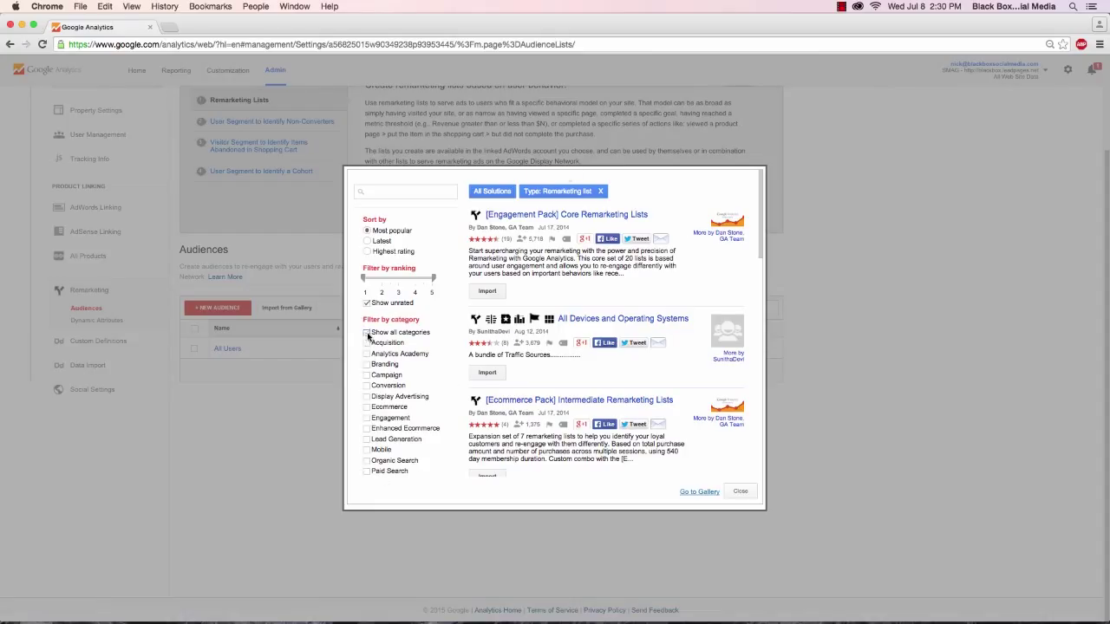
click(367, 406)
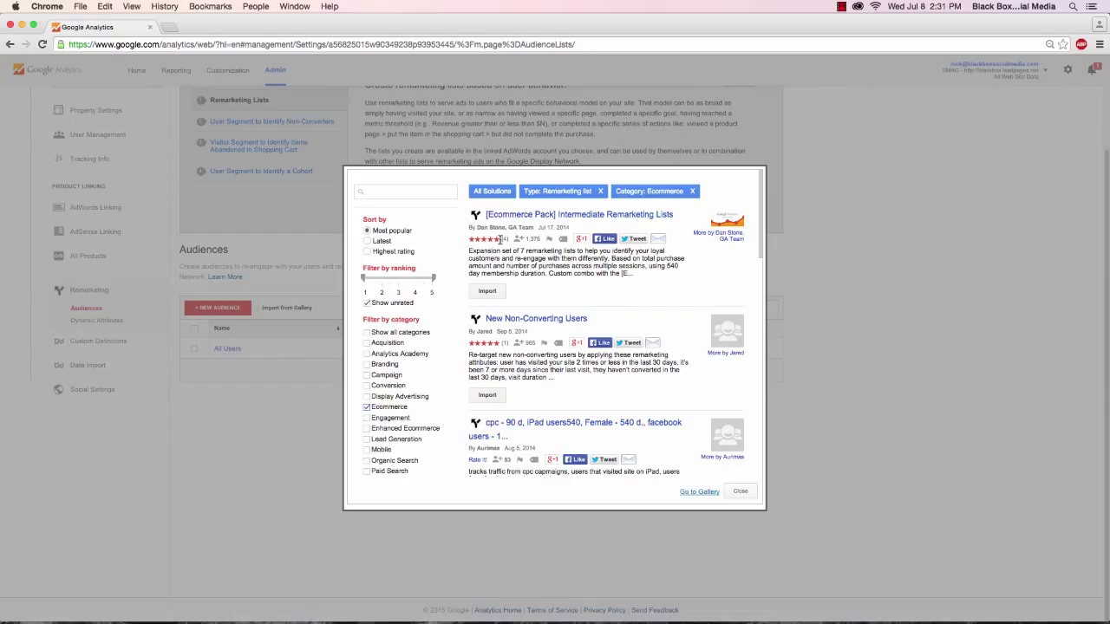
Import the [Ecommerce Pack] Intermediate Remarketing Lists into All Web Site Data with the linked AdWords account as the product account.
click(487, 292)
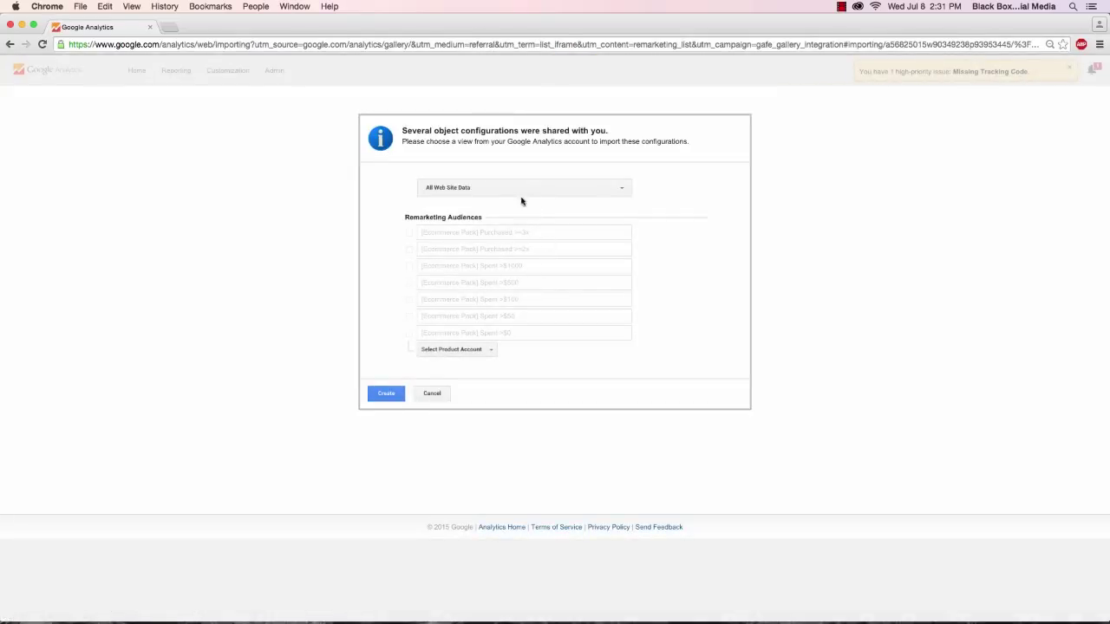
click(480, 348)
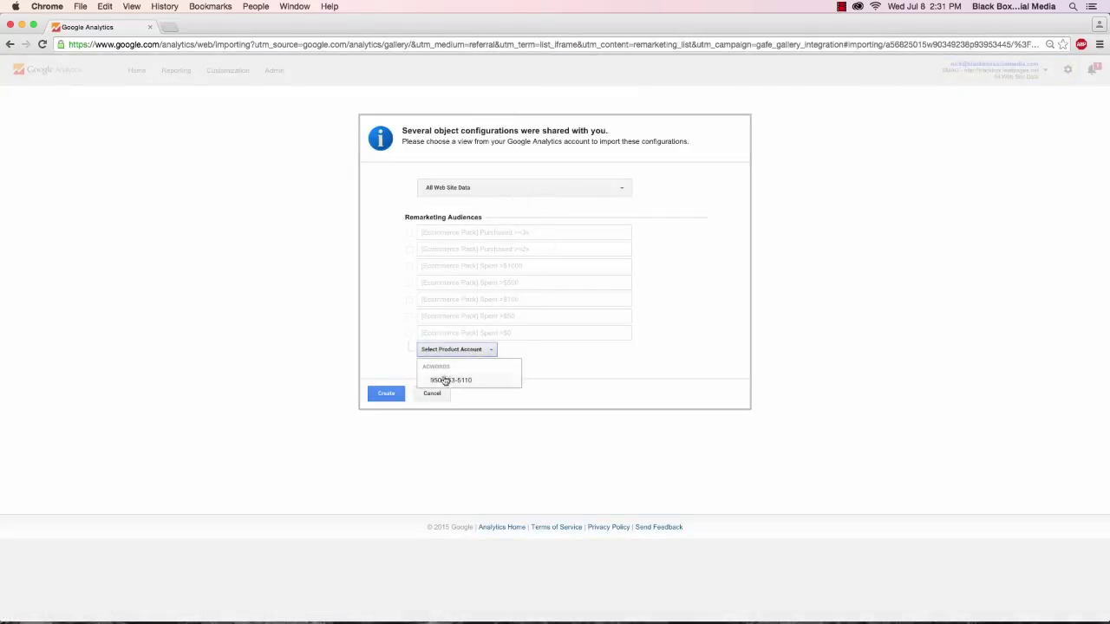
click(445, 382)
click(391, 395)
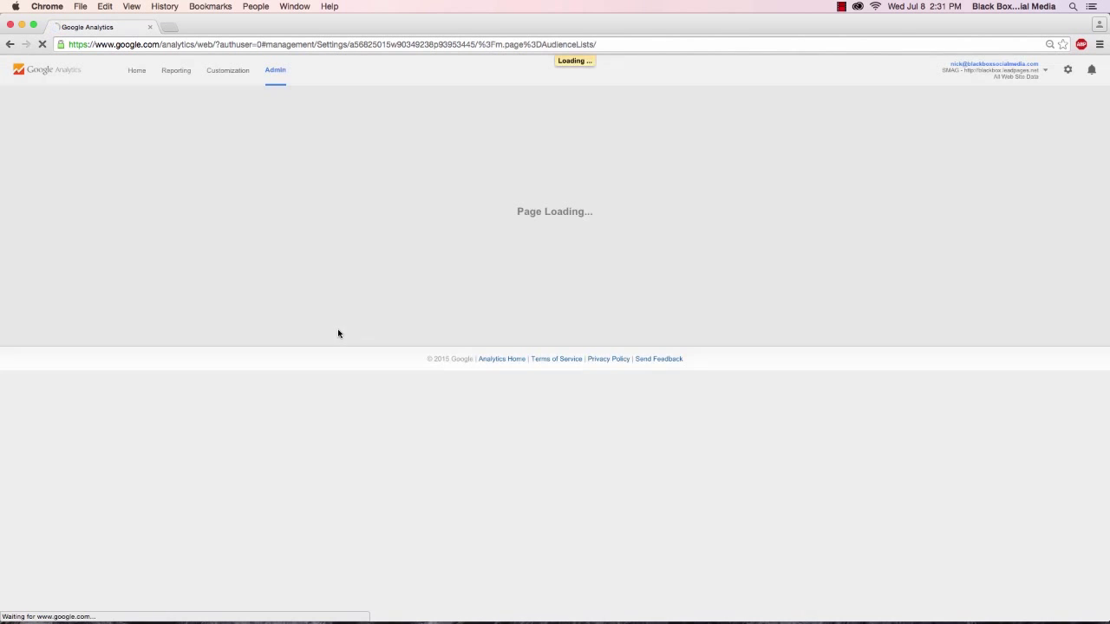
Start a new audience on All Web Site Data with the linked AdWords account as its destination.
scroll(416, 381, down, 2)
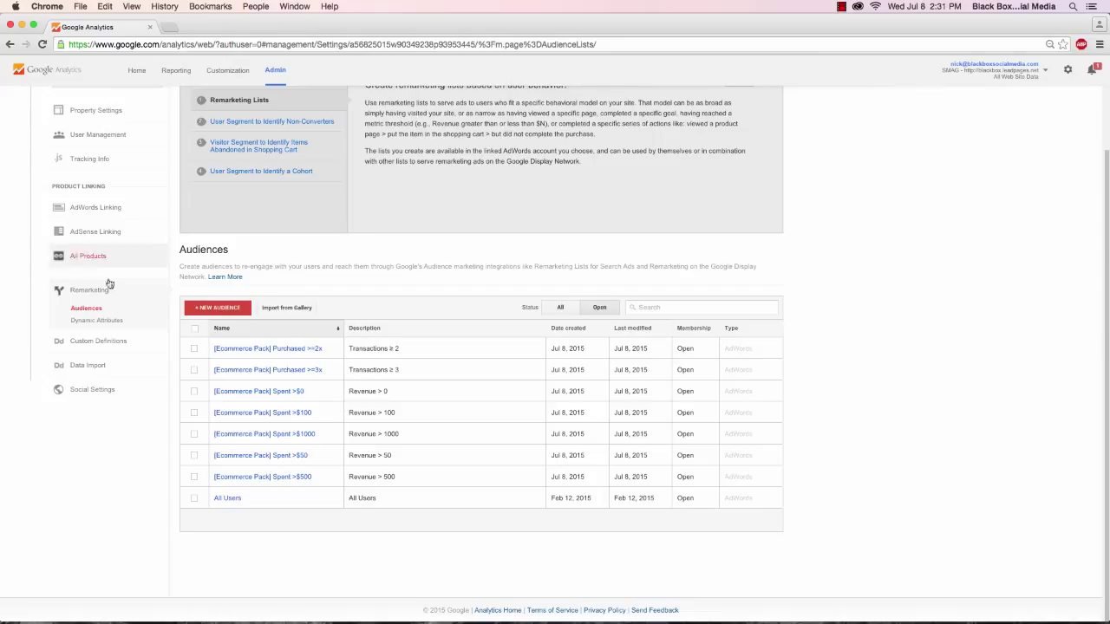
click(200, 311)
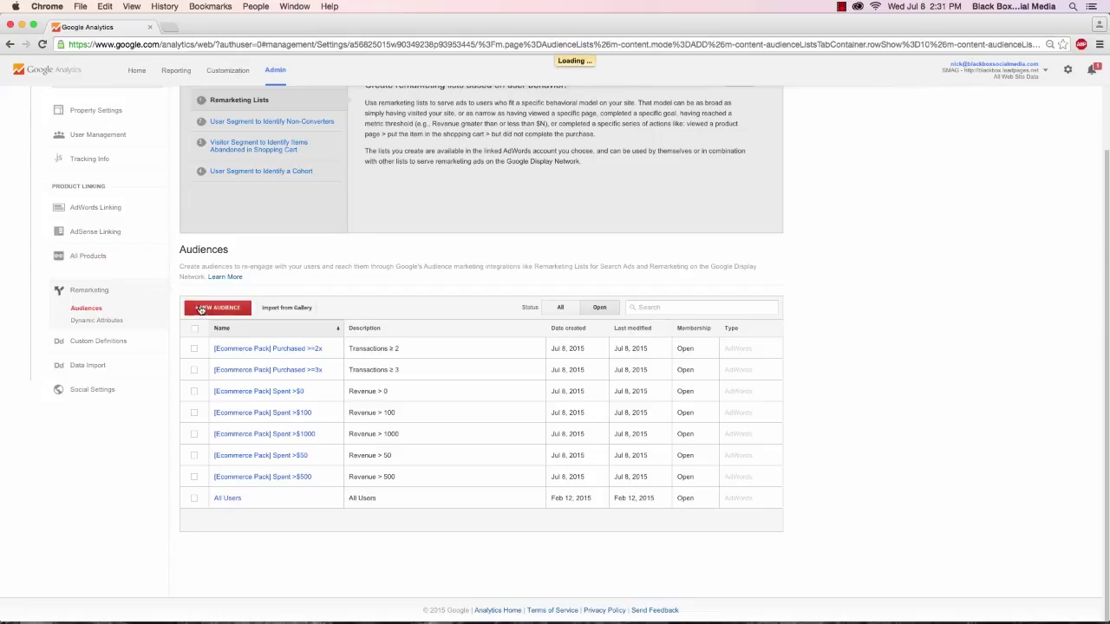
click(232, 367)
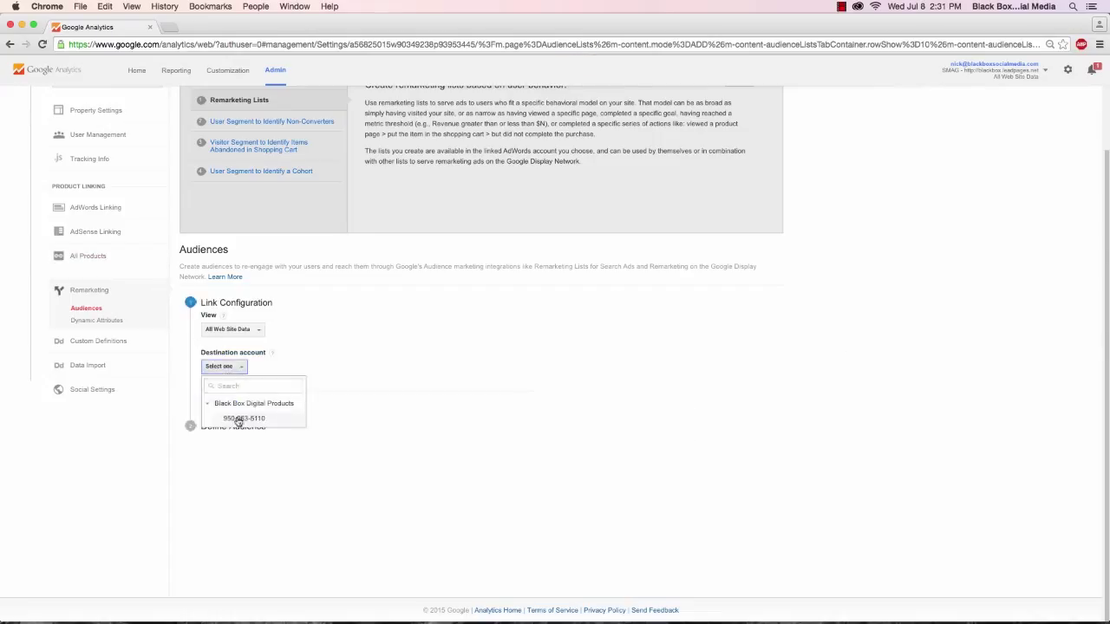
click(244, 418)
click(233, 406)
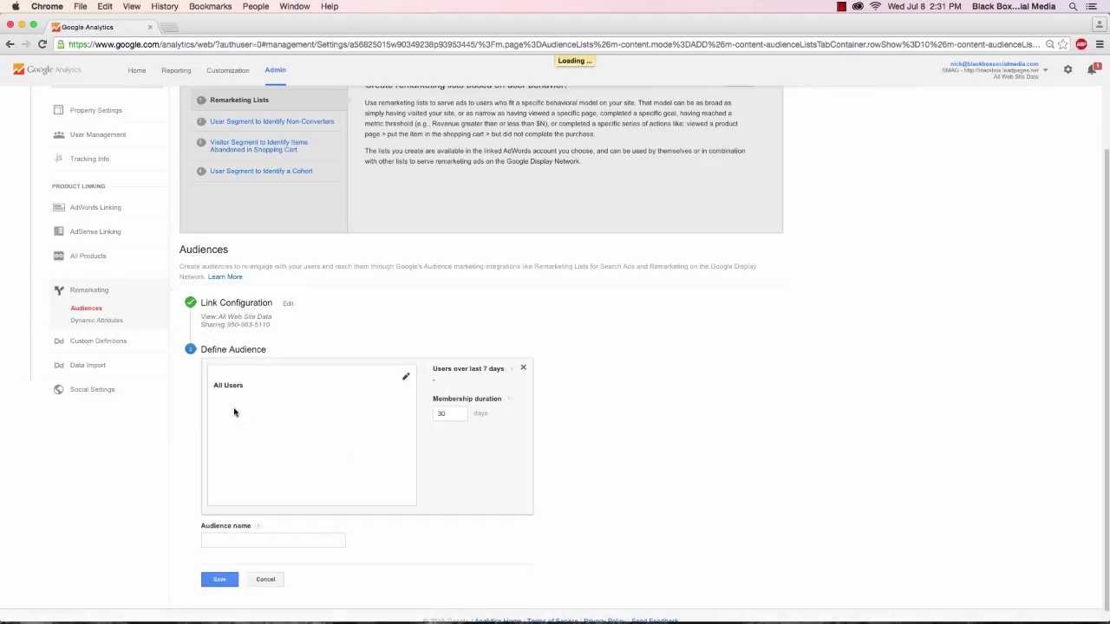
Edit the audience definition and base its advanced condition on Time on Page.
click(407, 376)
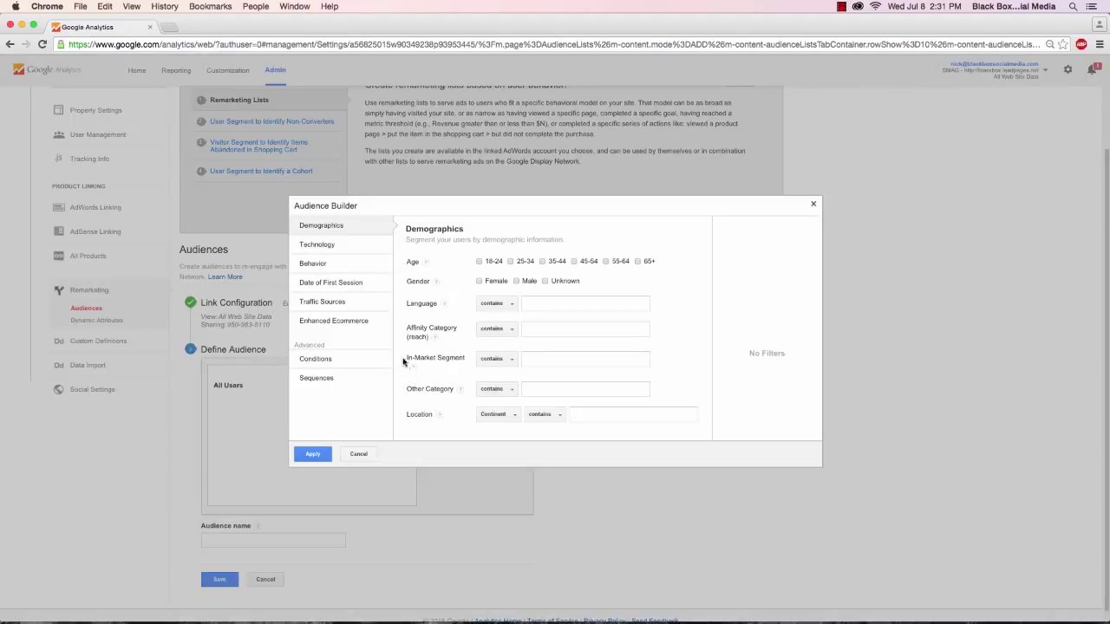
click(340, 365)
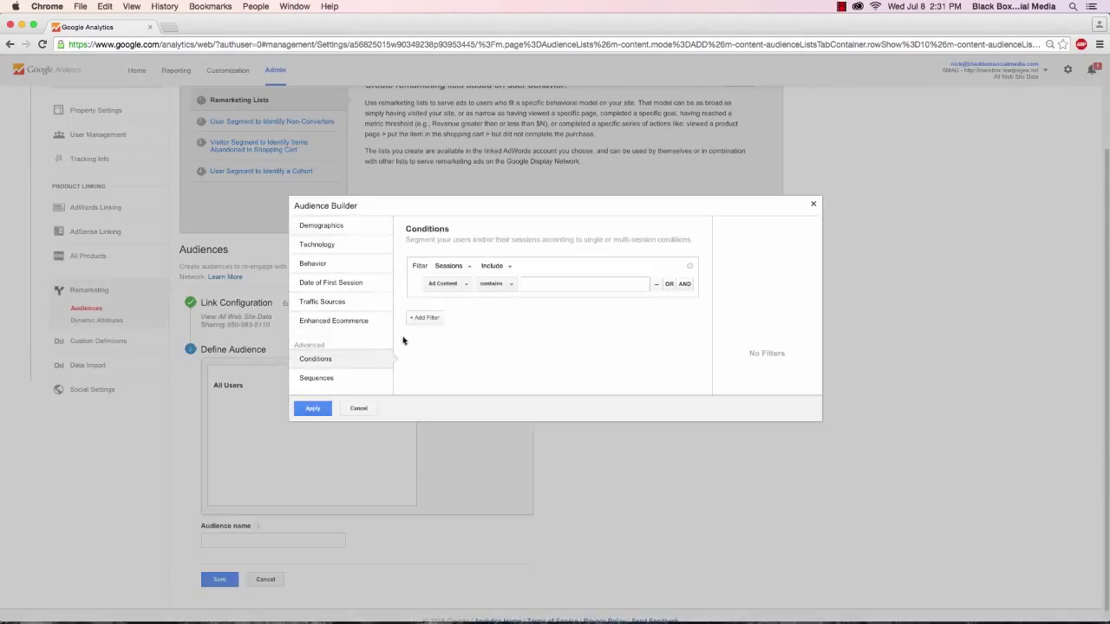
click(463, 287)
click(563, 284)
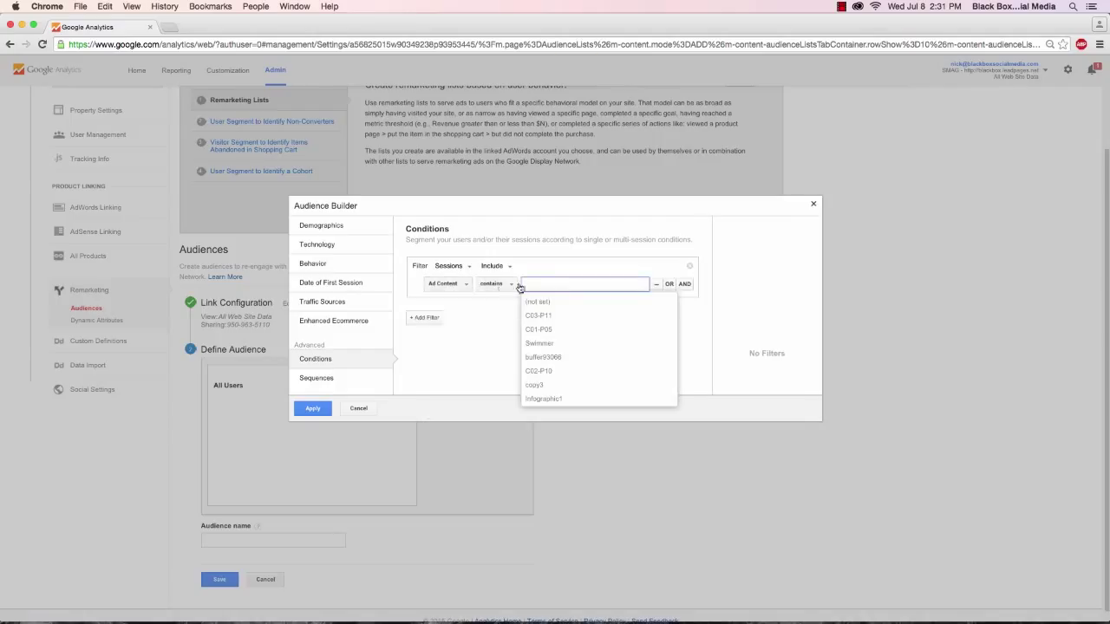
click(459, 284)
text(time)
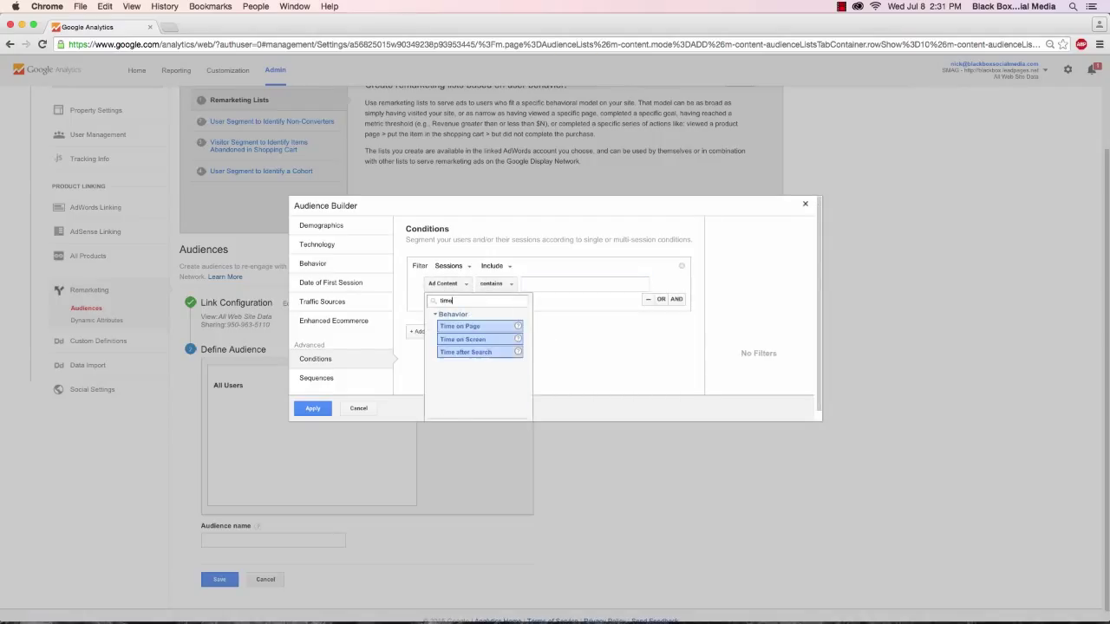
click(460, 326)
Set the Time on Page condition to greater than 7 per session and apply the definition.
click(555, 288)
click(556, 338)
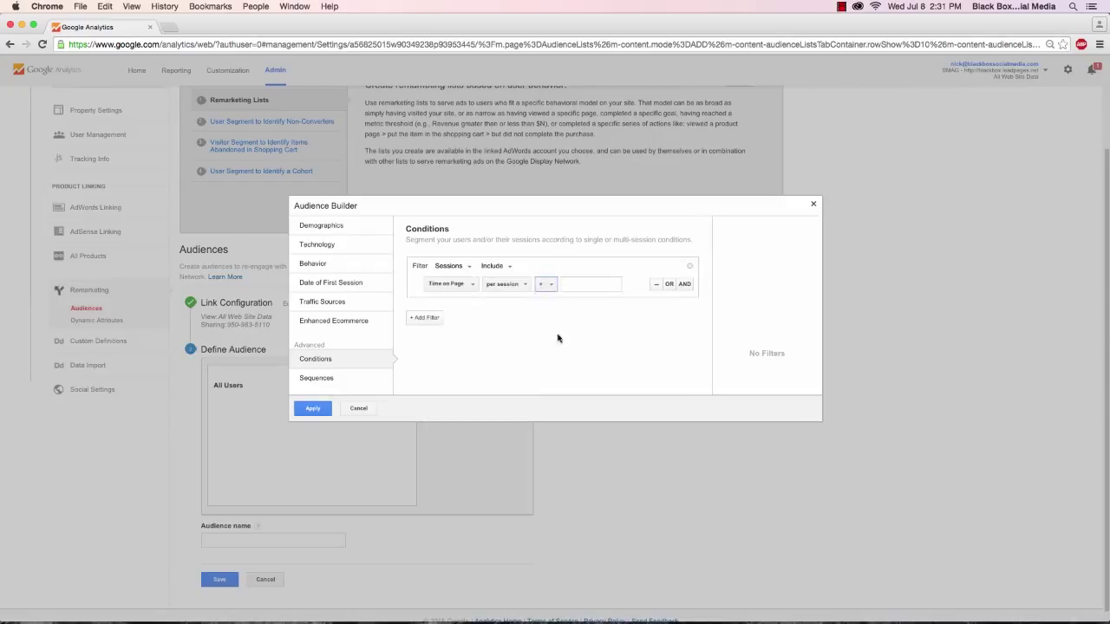
click(606, 284)
text(7)
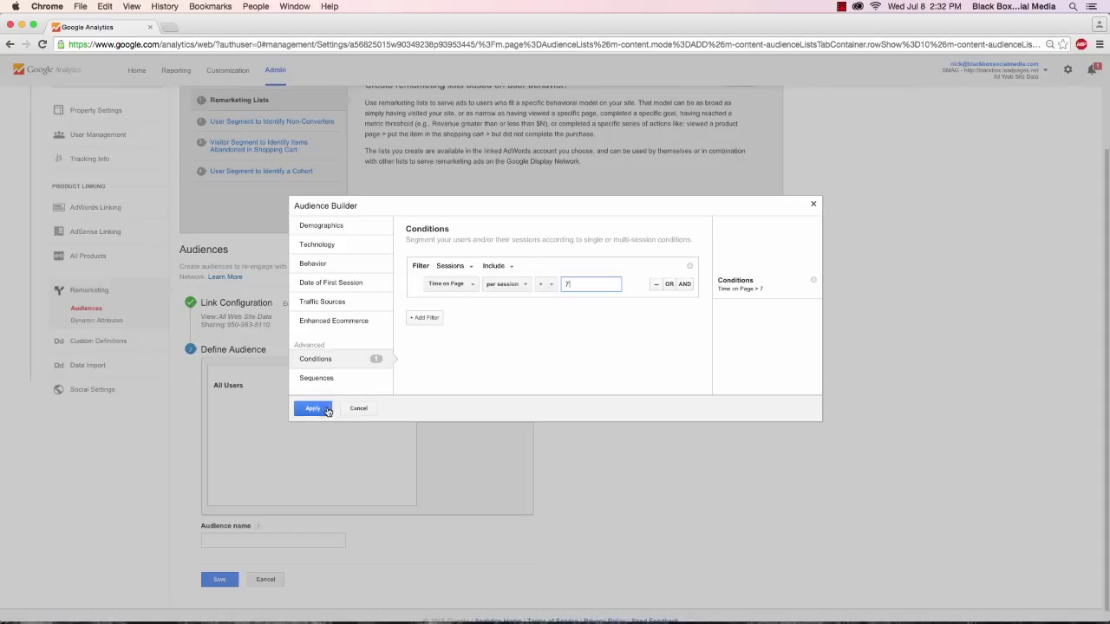
click(458, 286)
click(658, 326)
click(308, 411)
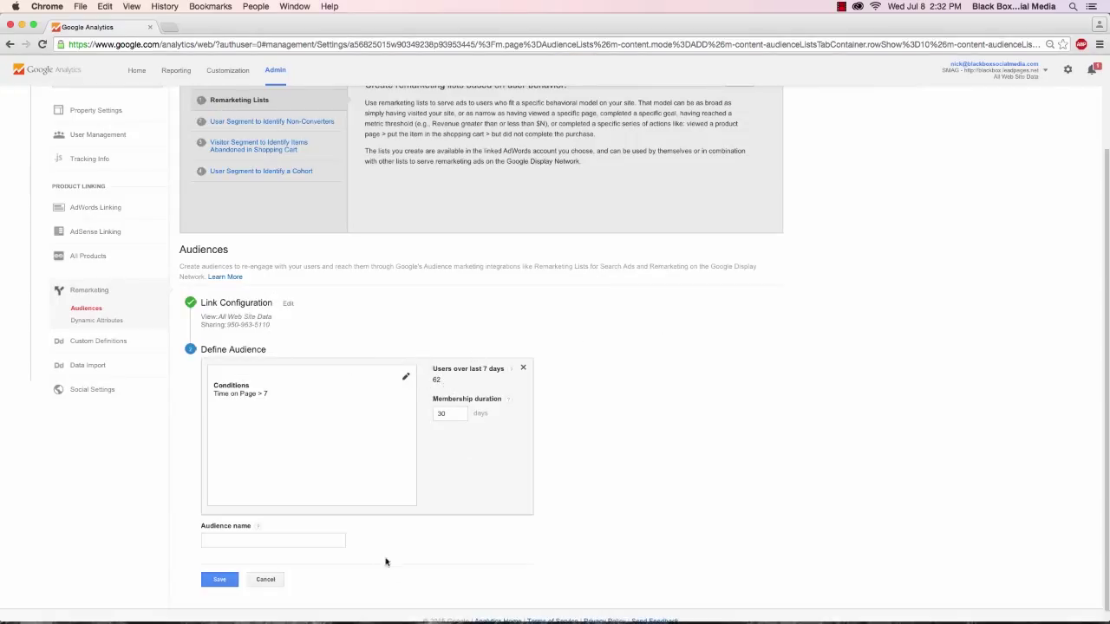
Reopen the audience definition, clear the condition's value and change its metric to Count of Sessions.
click(405, 382)
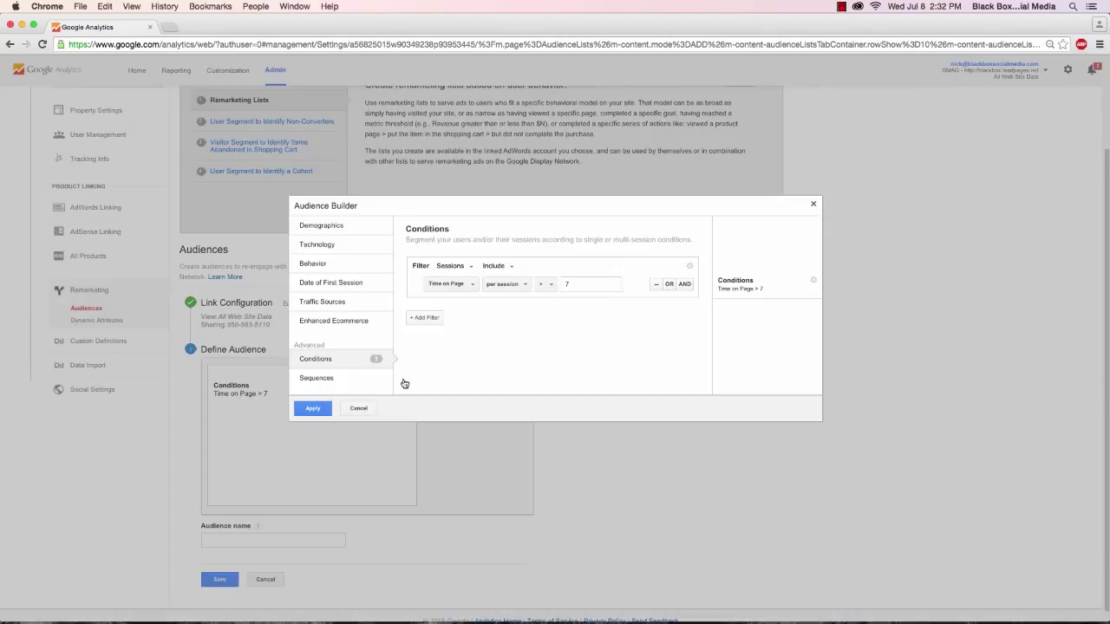
double_click(584, 286)
key(BackSpace)
click(452, 287)
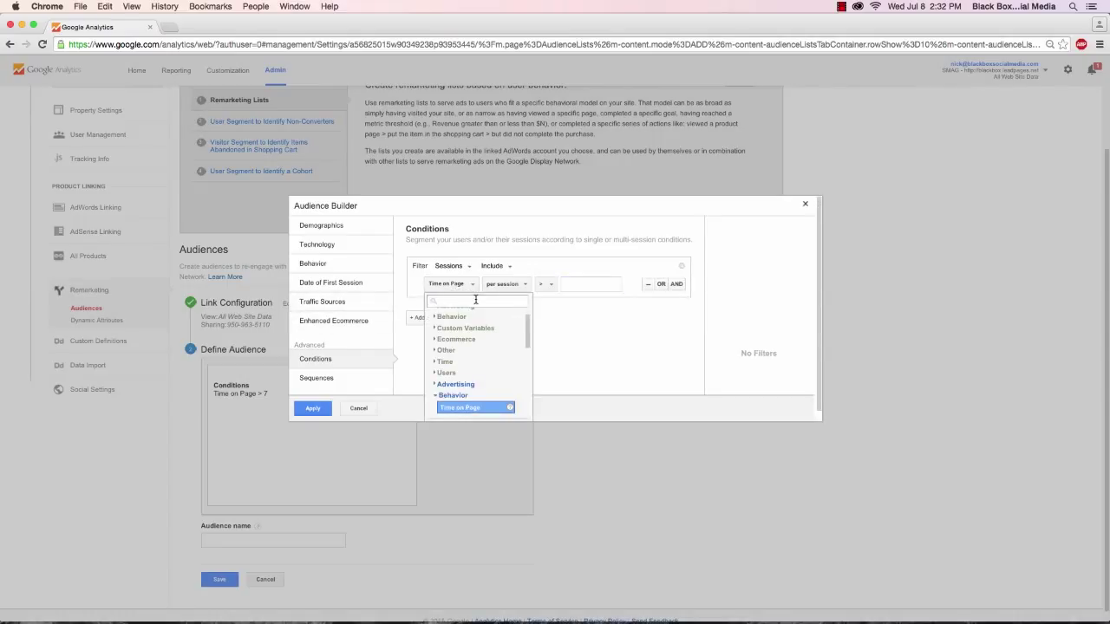
text(sessions)
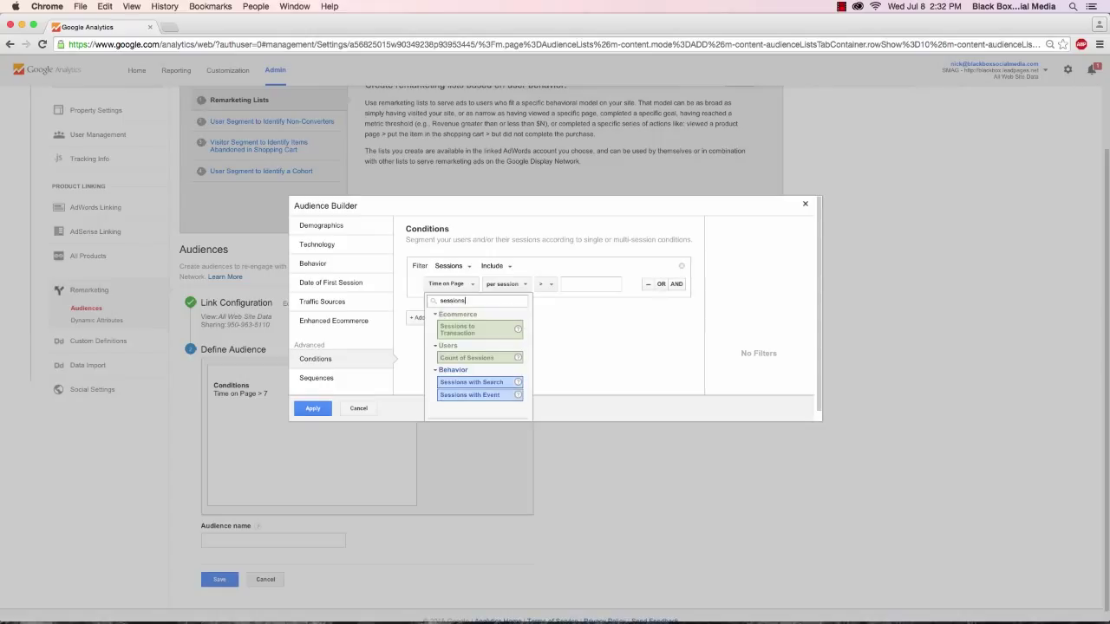
click(471, 363)
Set the Count of Sessions condition to greater than 4 and apply the definition.
click(510, 283)
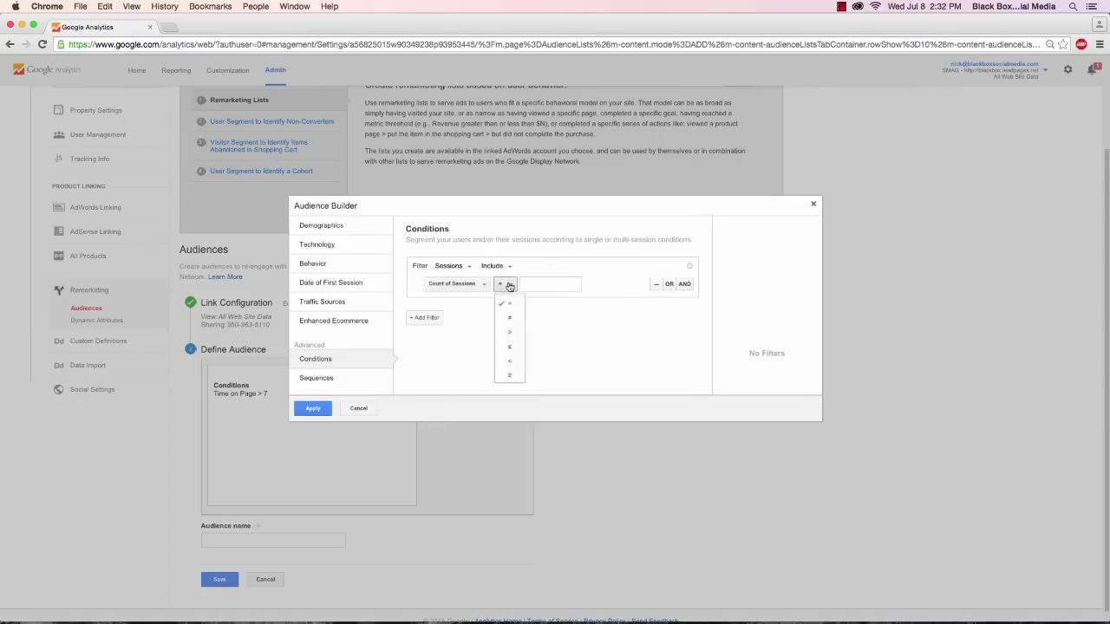
click(521, 335)
click(553, 283)
text(4)
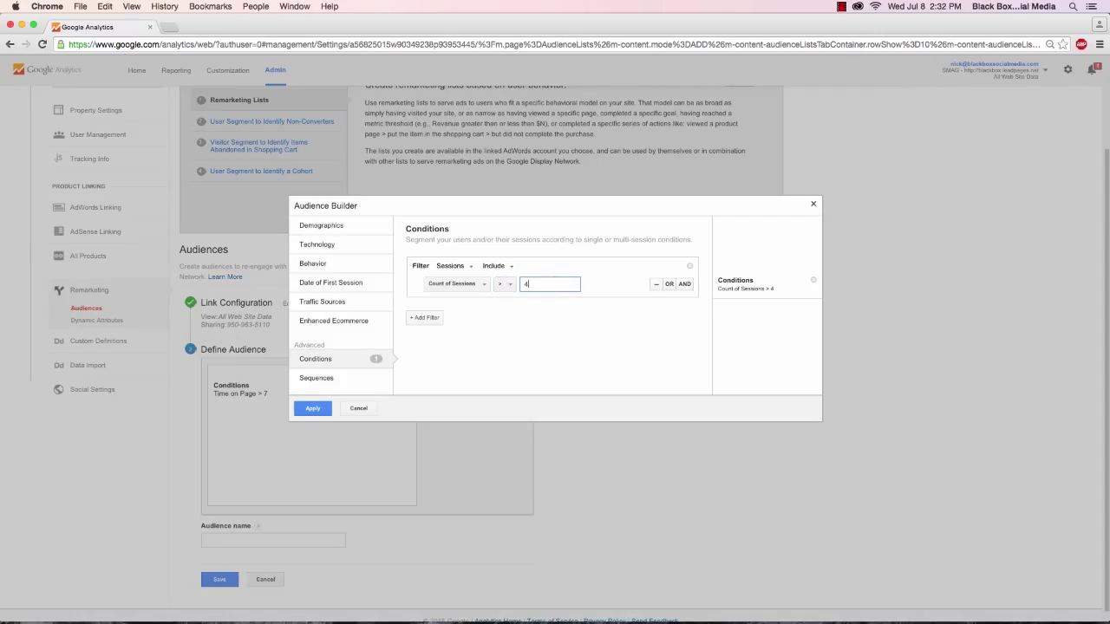
click(311, 409)
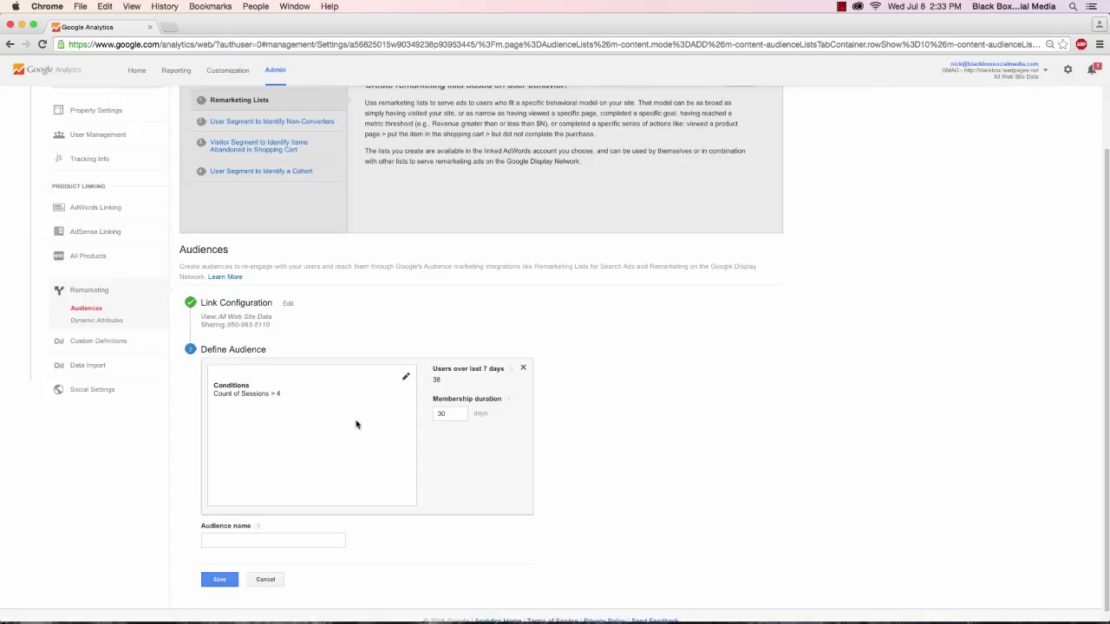
right_click(665, 600)
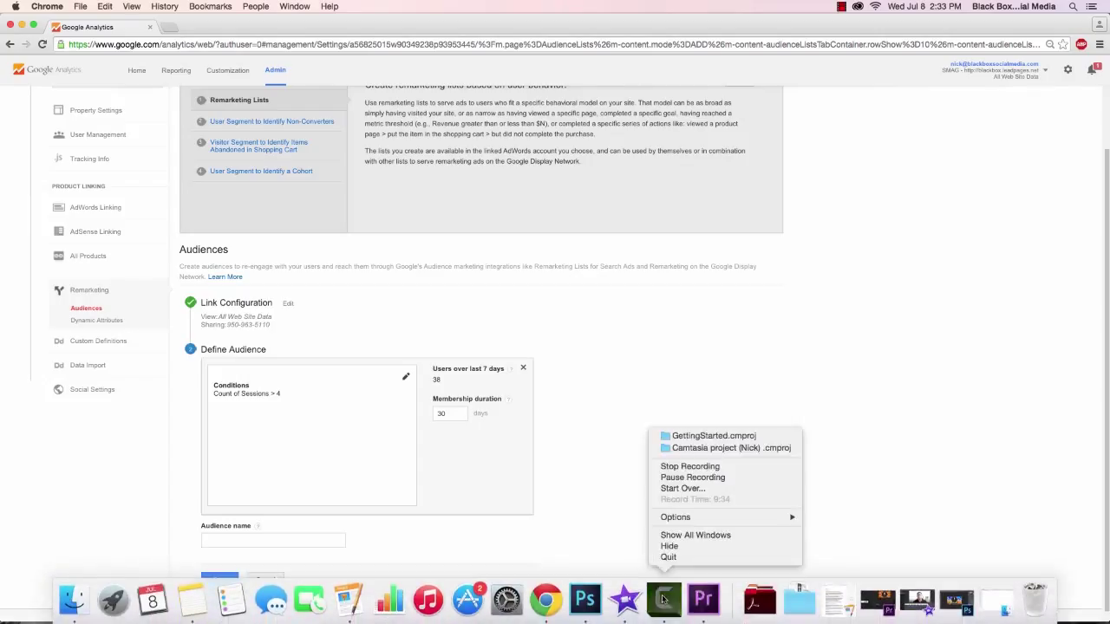